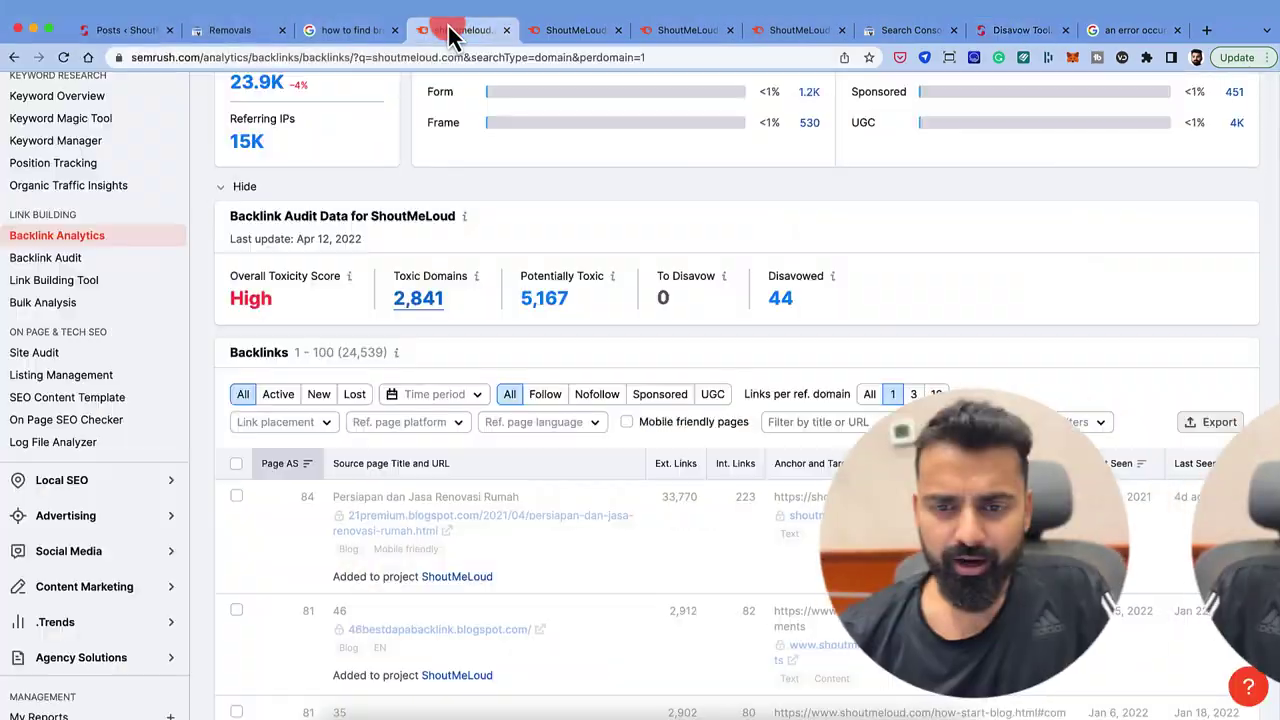
scroll(402, 227, down, 1)
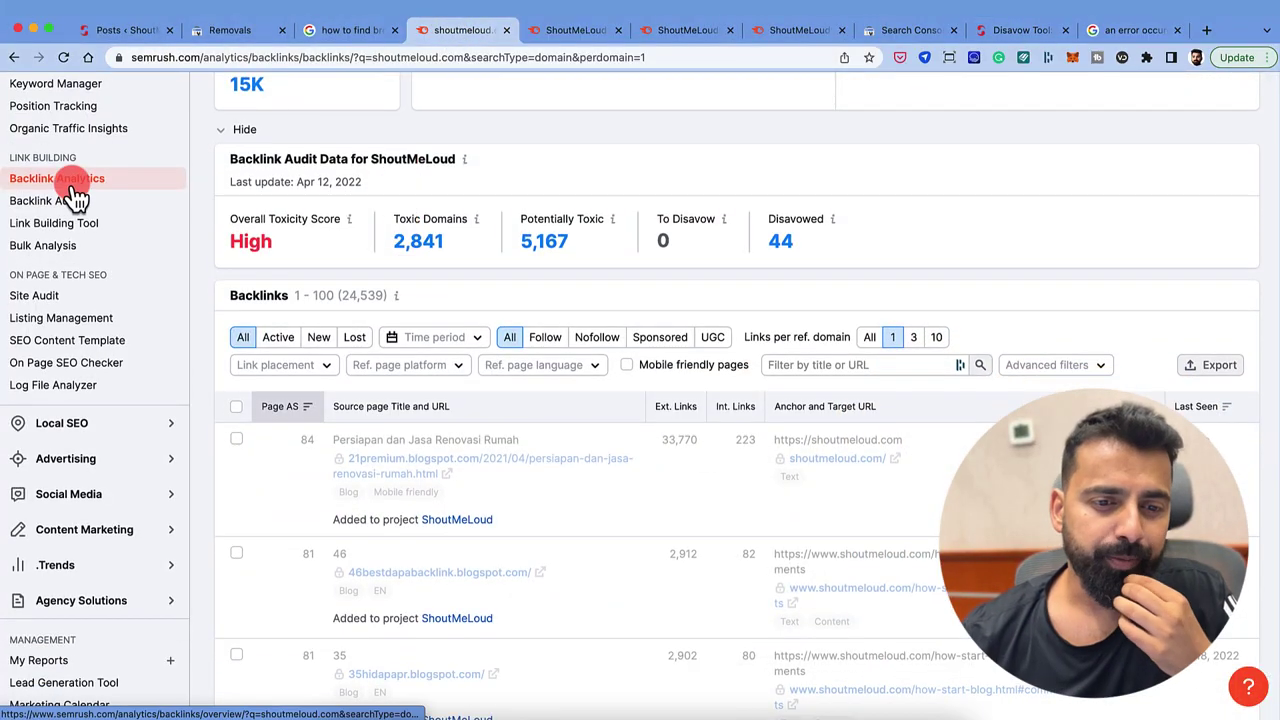
scroll(85, 195, up, 5)
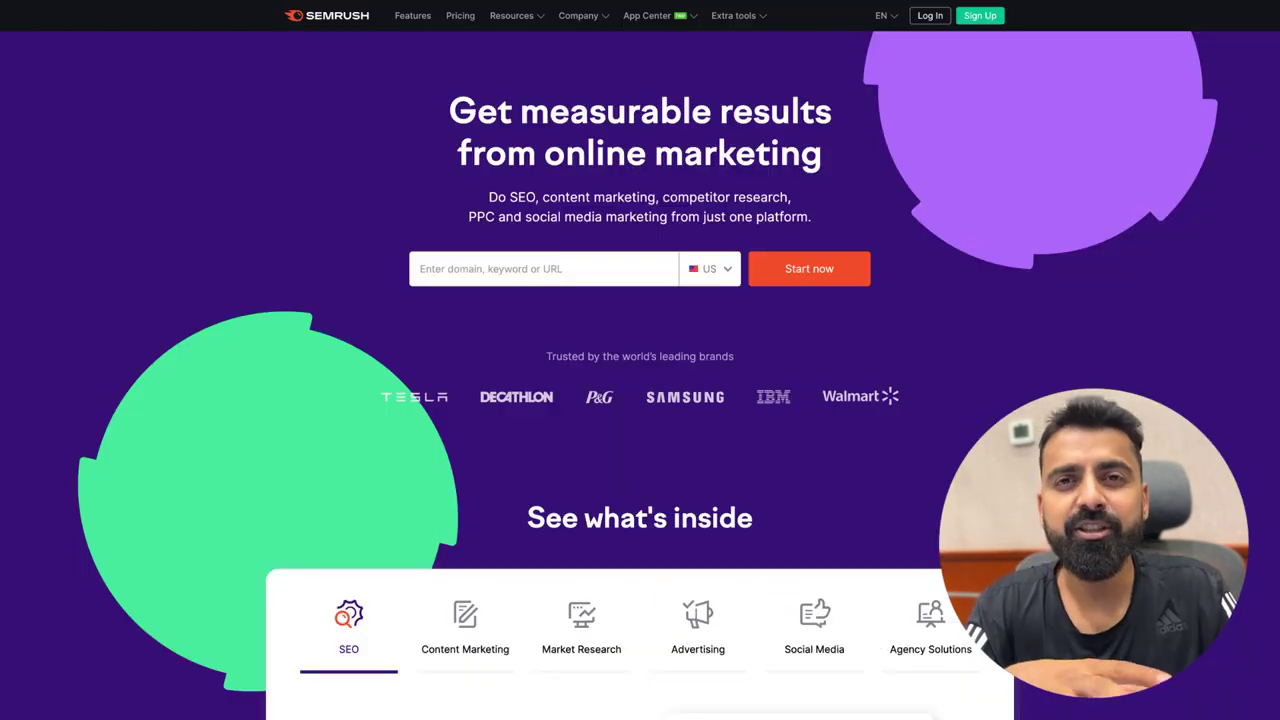
scroll(640, 360, down, 1)
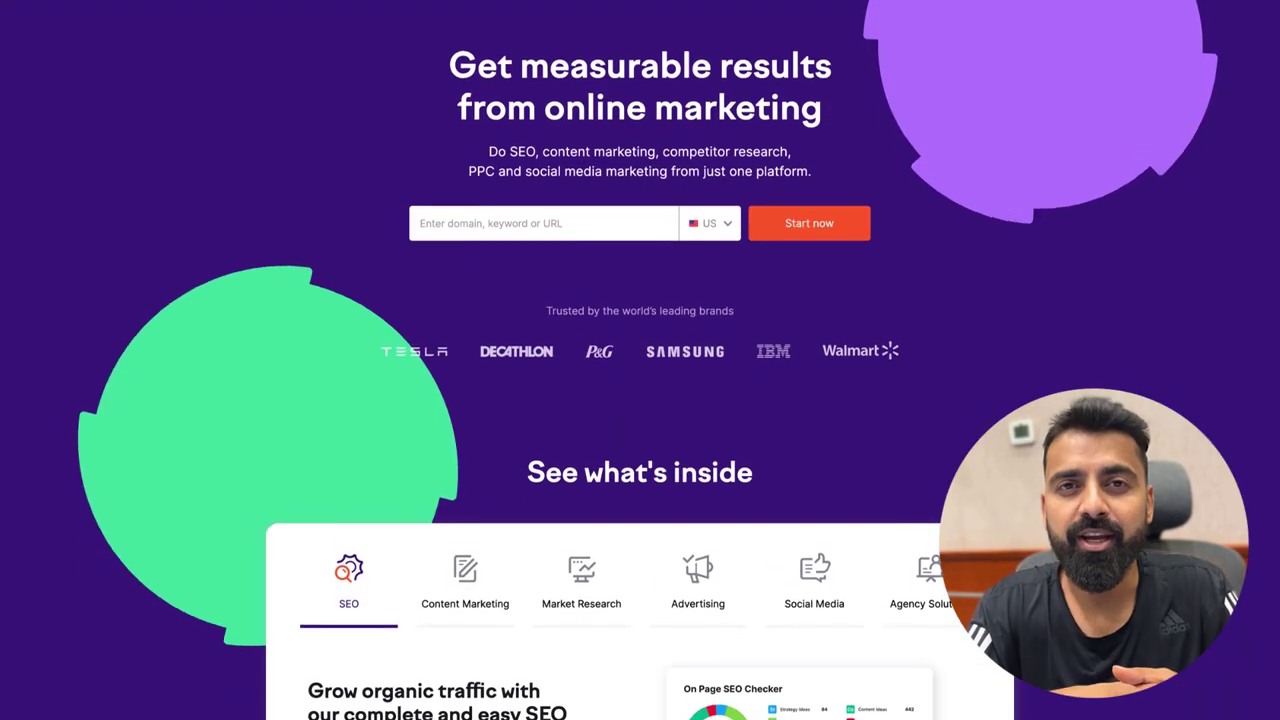
scroll(640, 360, down, 3)
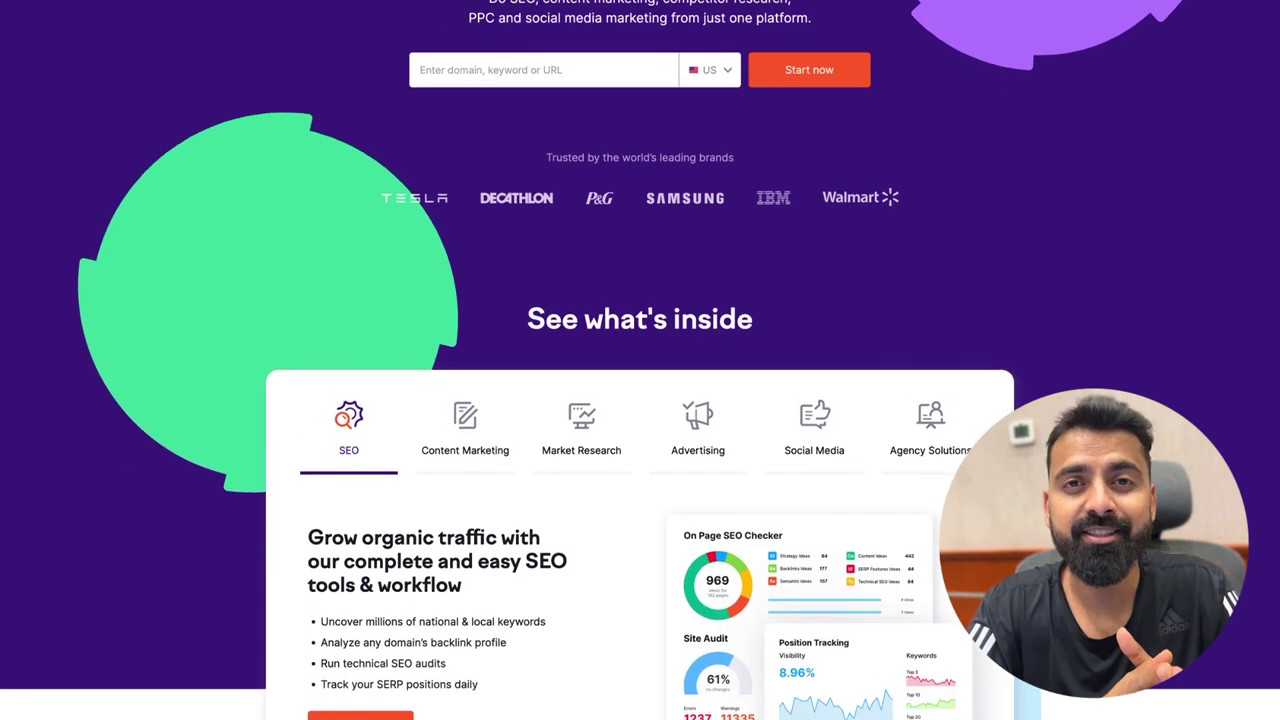
scroll(640, 360, down, 5)
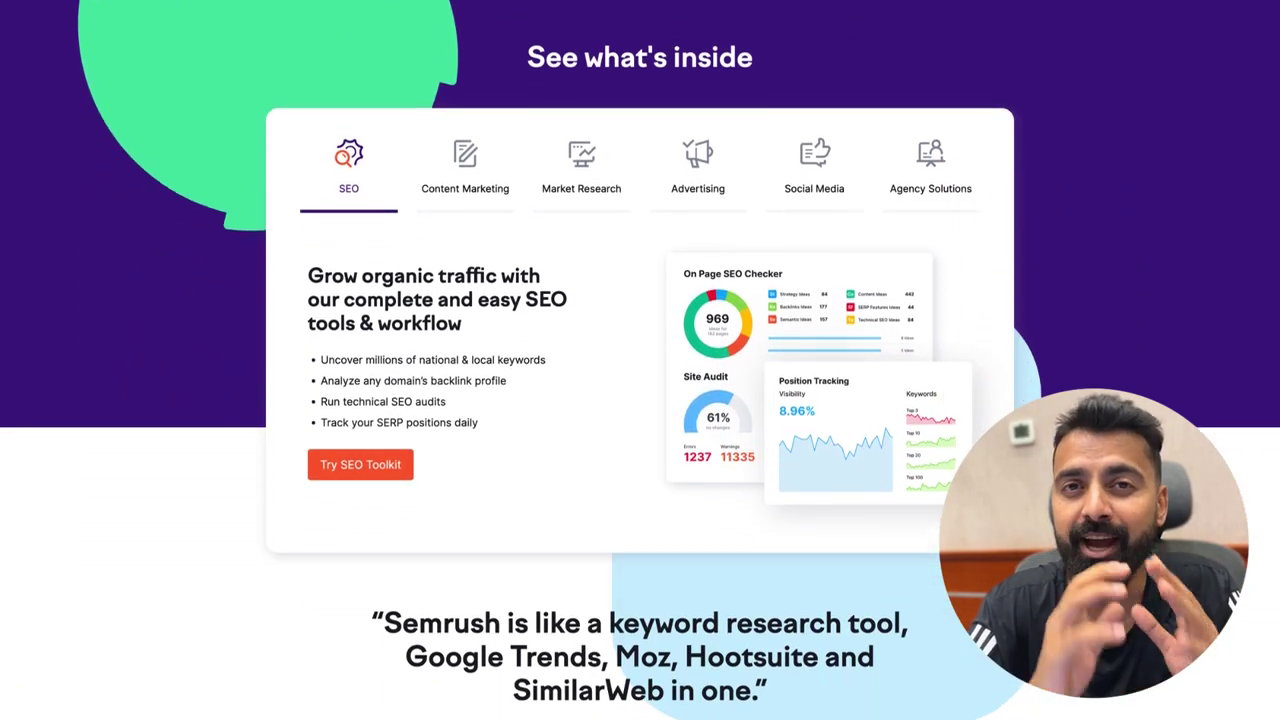
scroll(640, 360, down, 7)
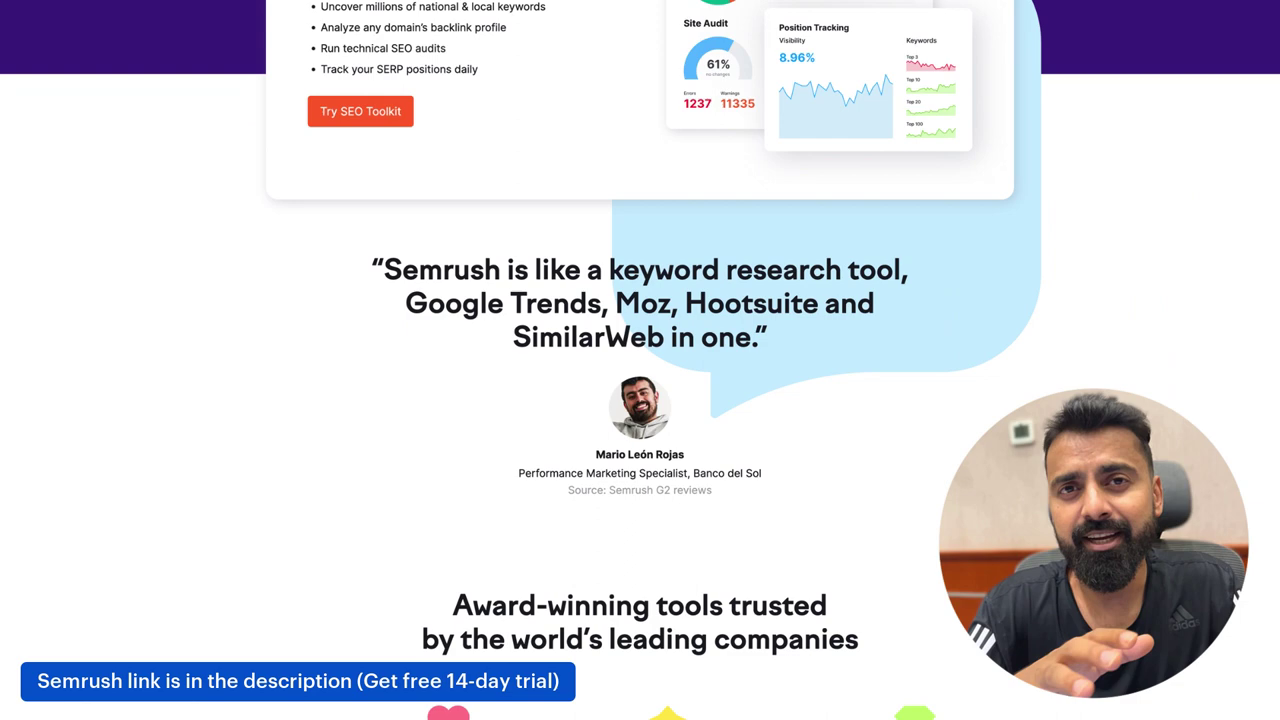
scroll(640, 360, down, 6)
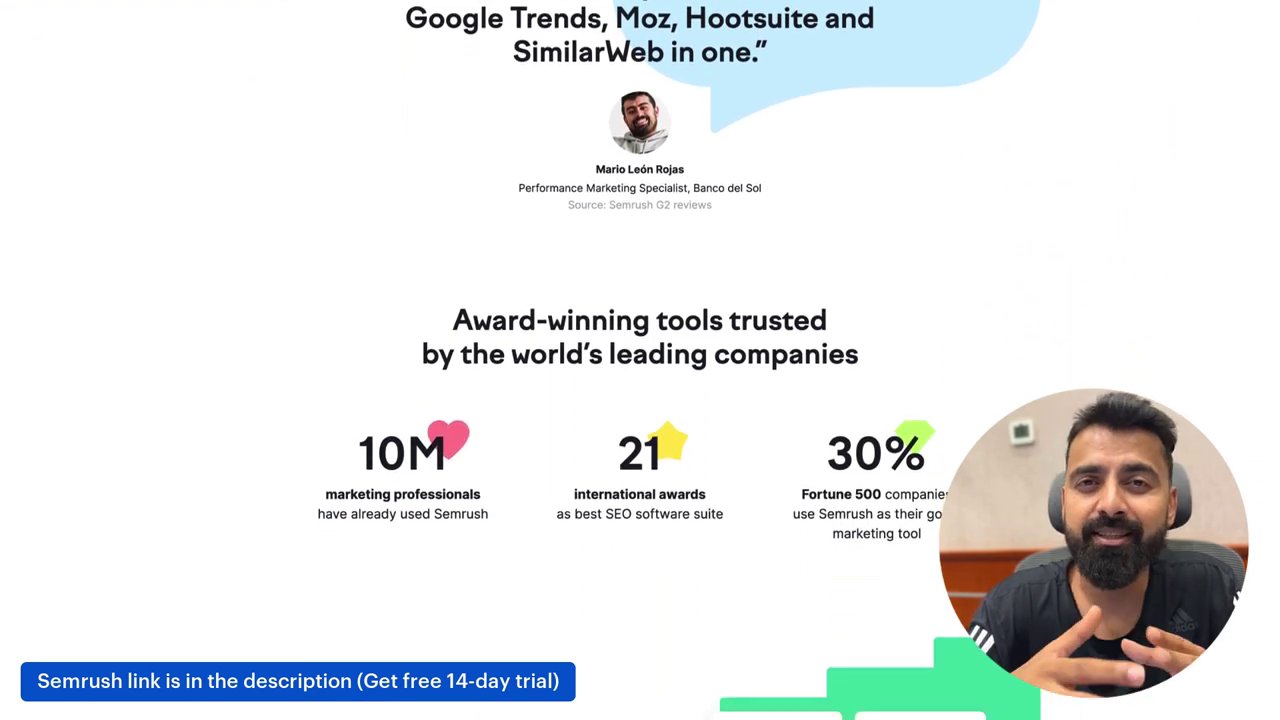
scroll(640, 360, down, 4)
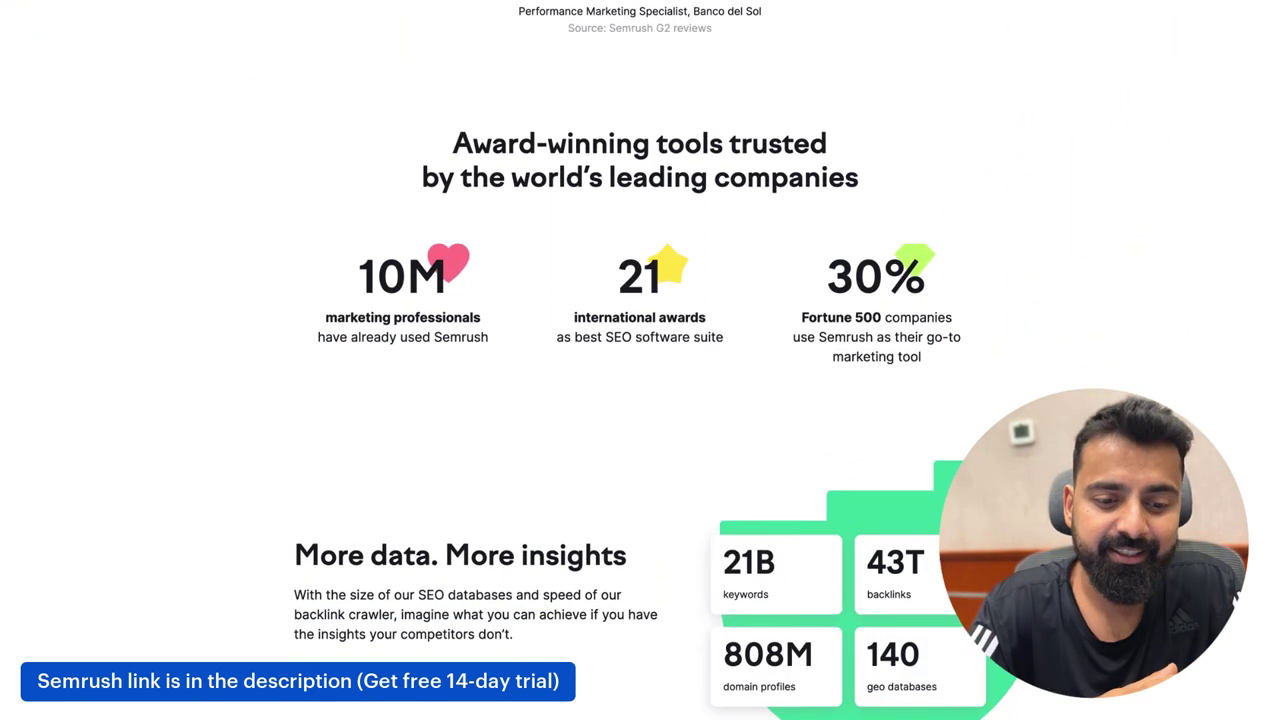
scroll(640, 360, down, 2)
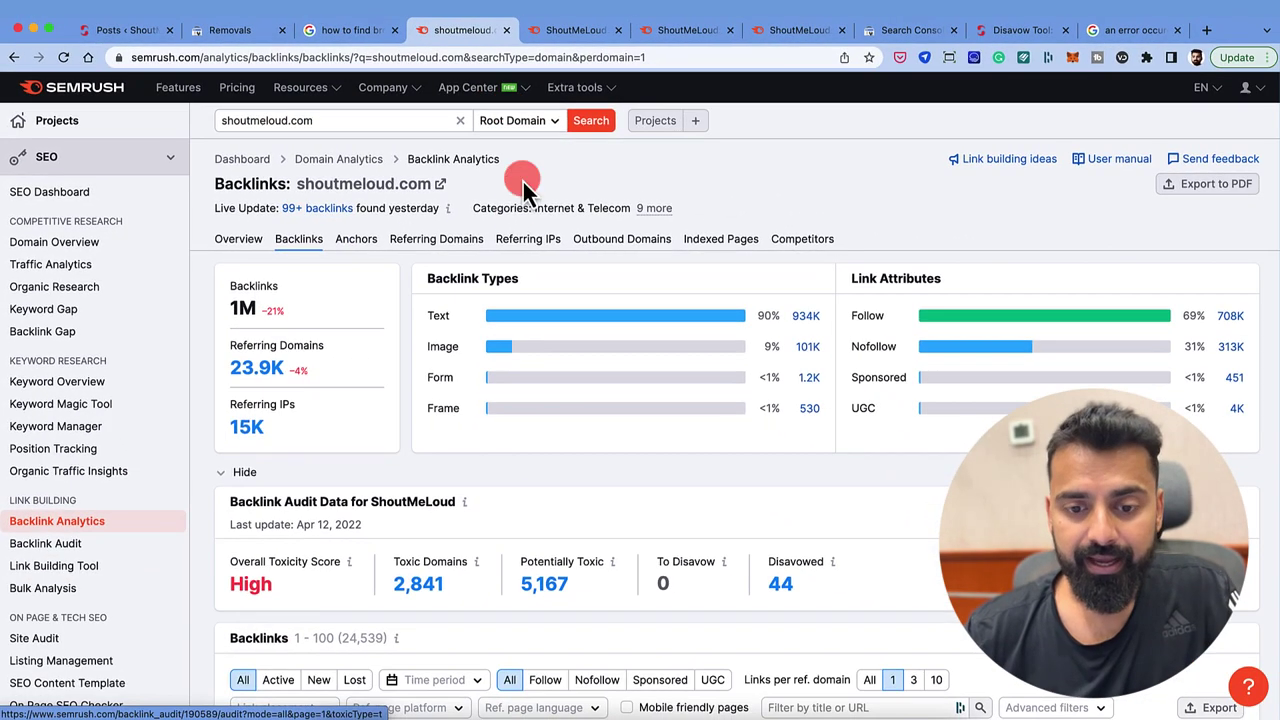
Step: Switch to the shoutmeloud.com backlink overview showing Authority Score 65
scroll(514, 211, down, 3)
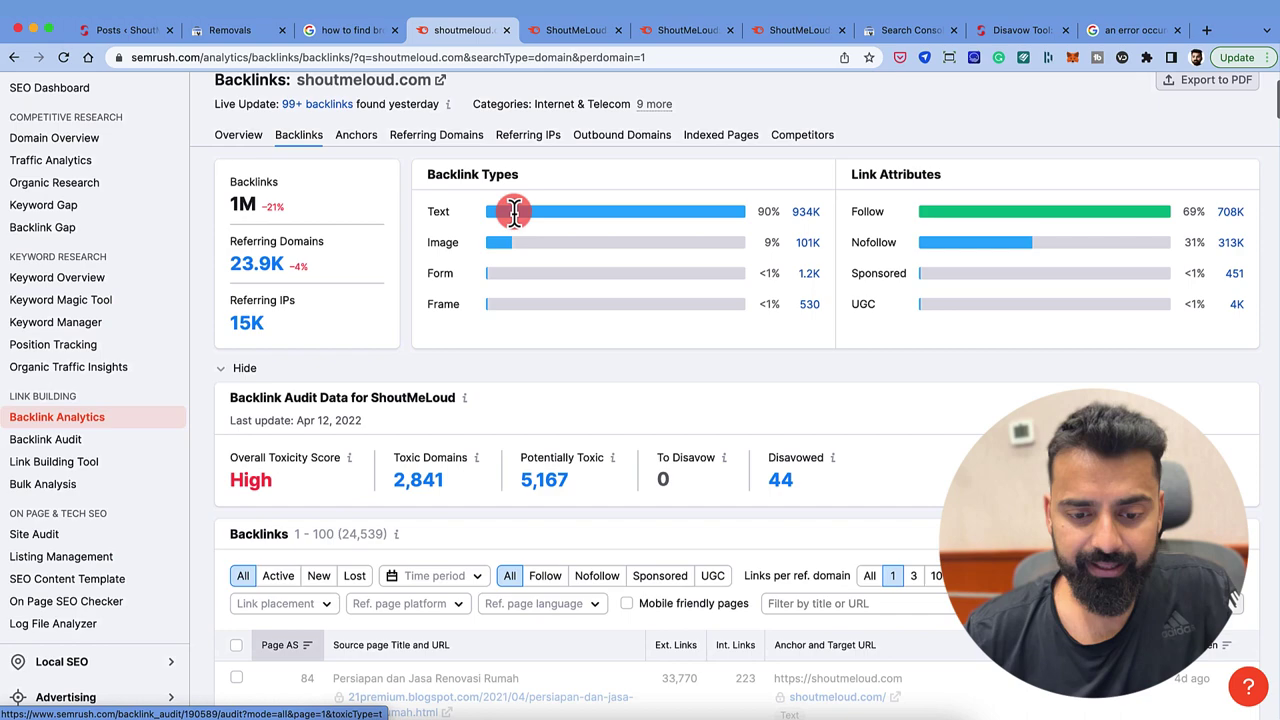
scroll(514, 212, down, 2)
scroll(514, 212, up, 5)
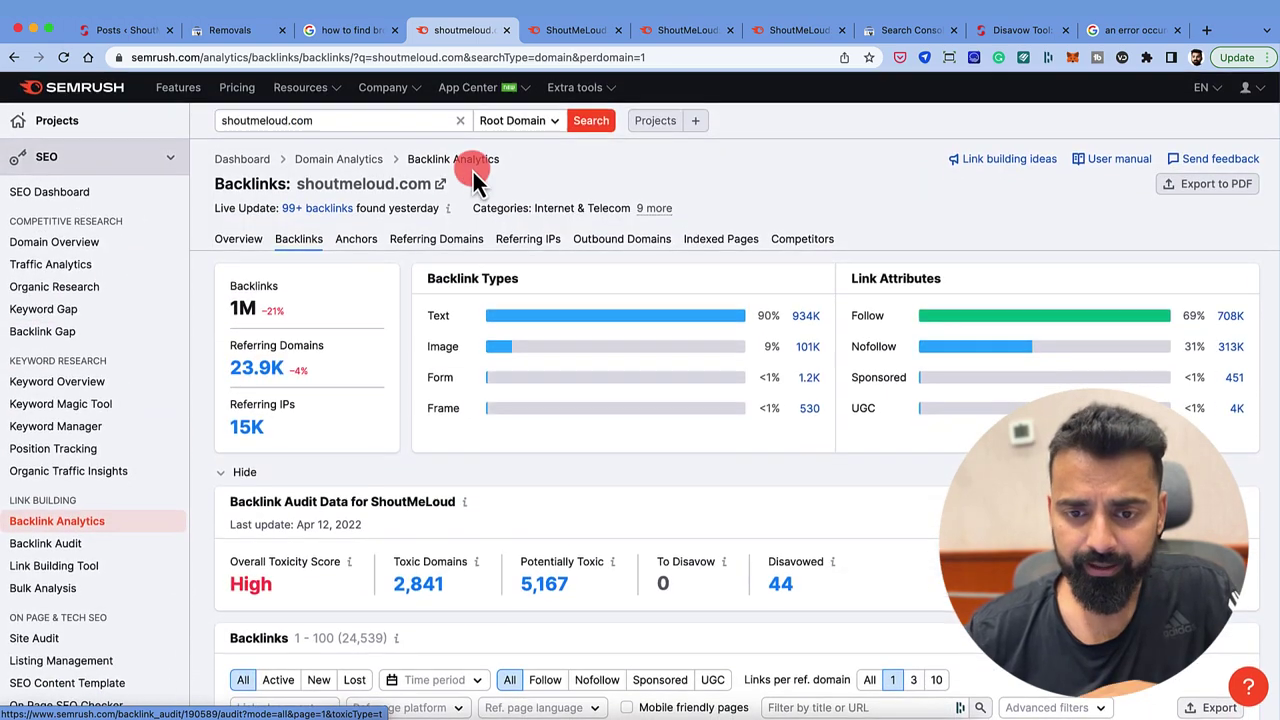
click(250, 243)
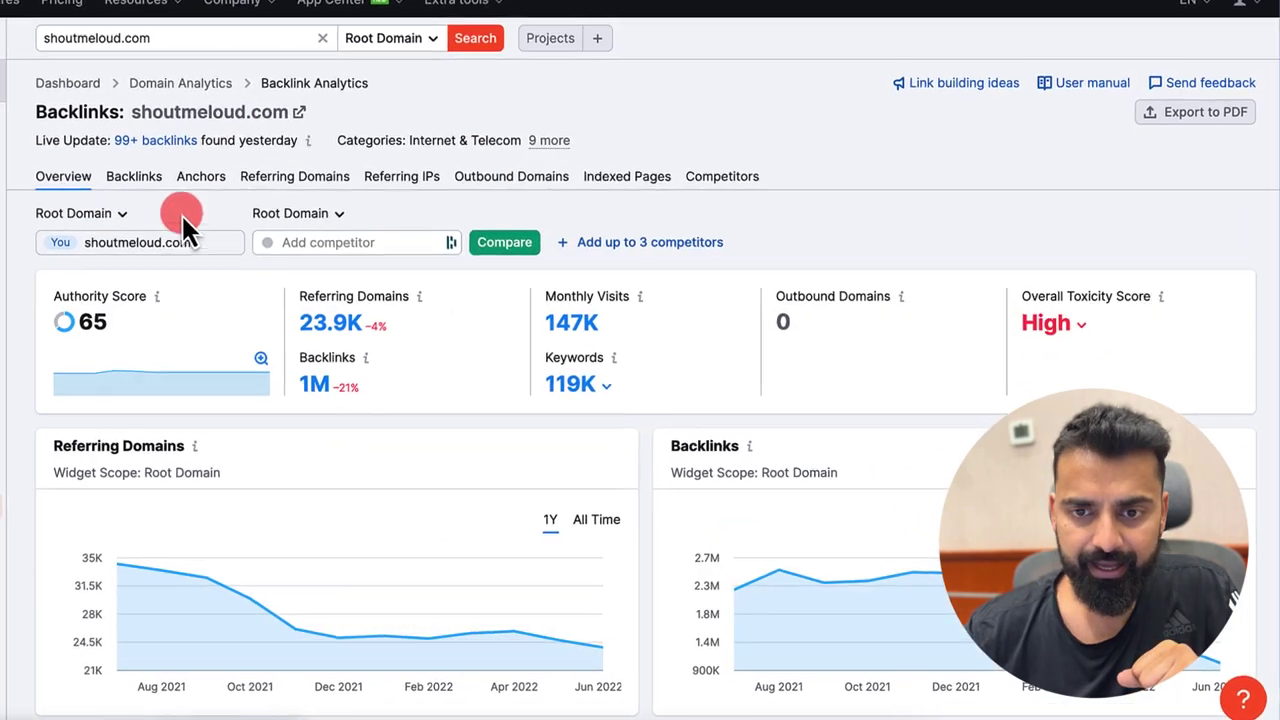
scroll(398, 210, down, 2)
scroll(282, 124, down, 5)
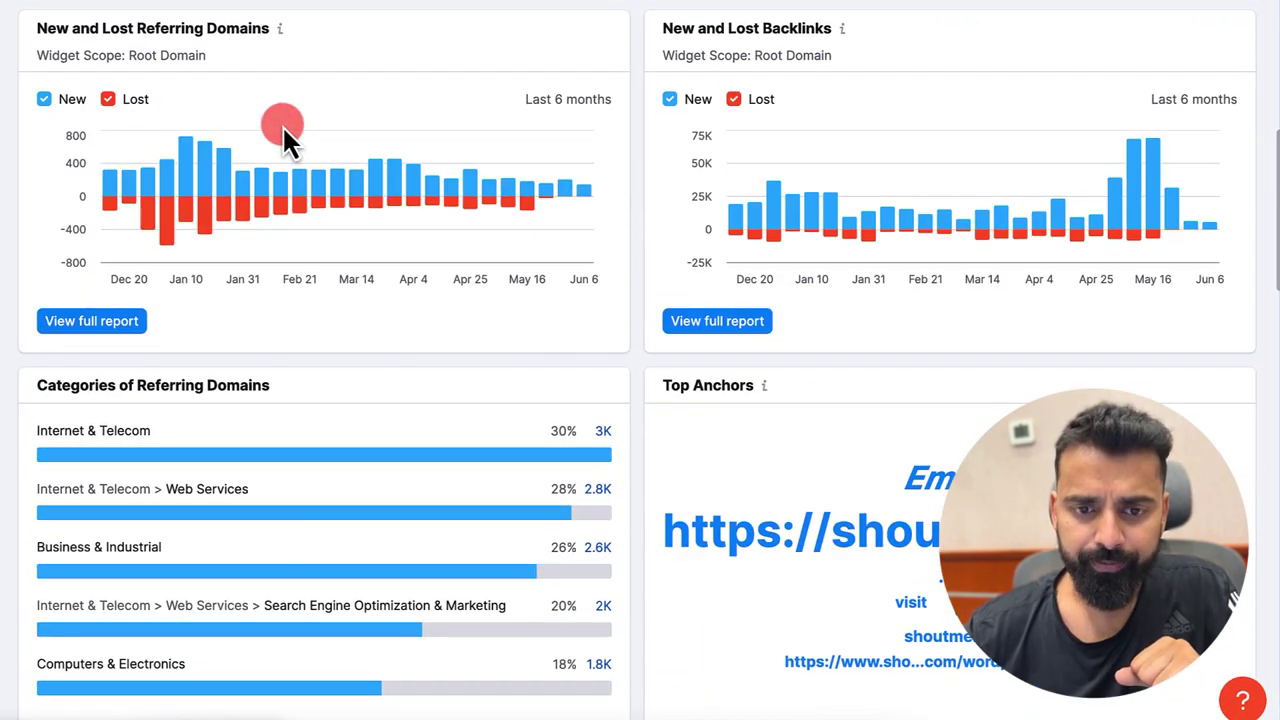
scroll(295, 112, up, 1)
scroll(300, 106, down, 2)
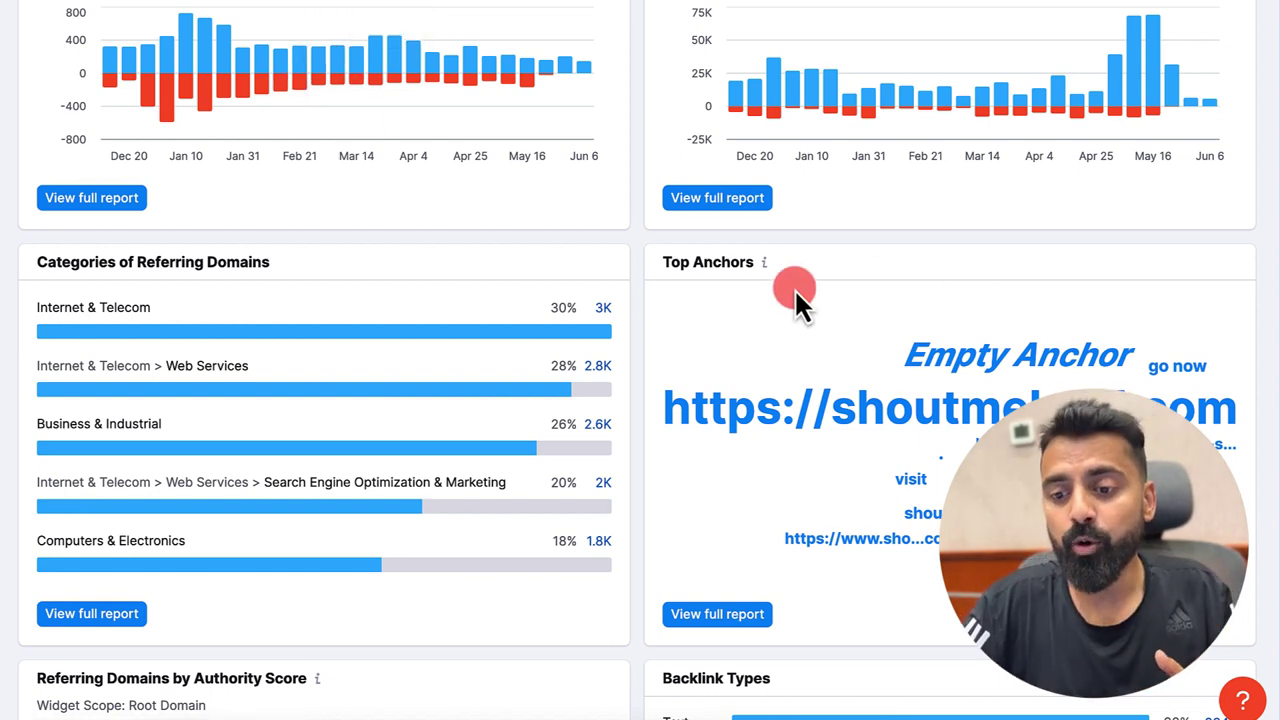
Step: Review the overview widgets and show the breakdown of the High toxicity score
scroll(737, 288, down, 1)
scroll(820, 306, down, 2)
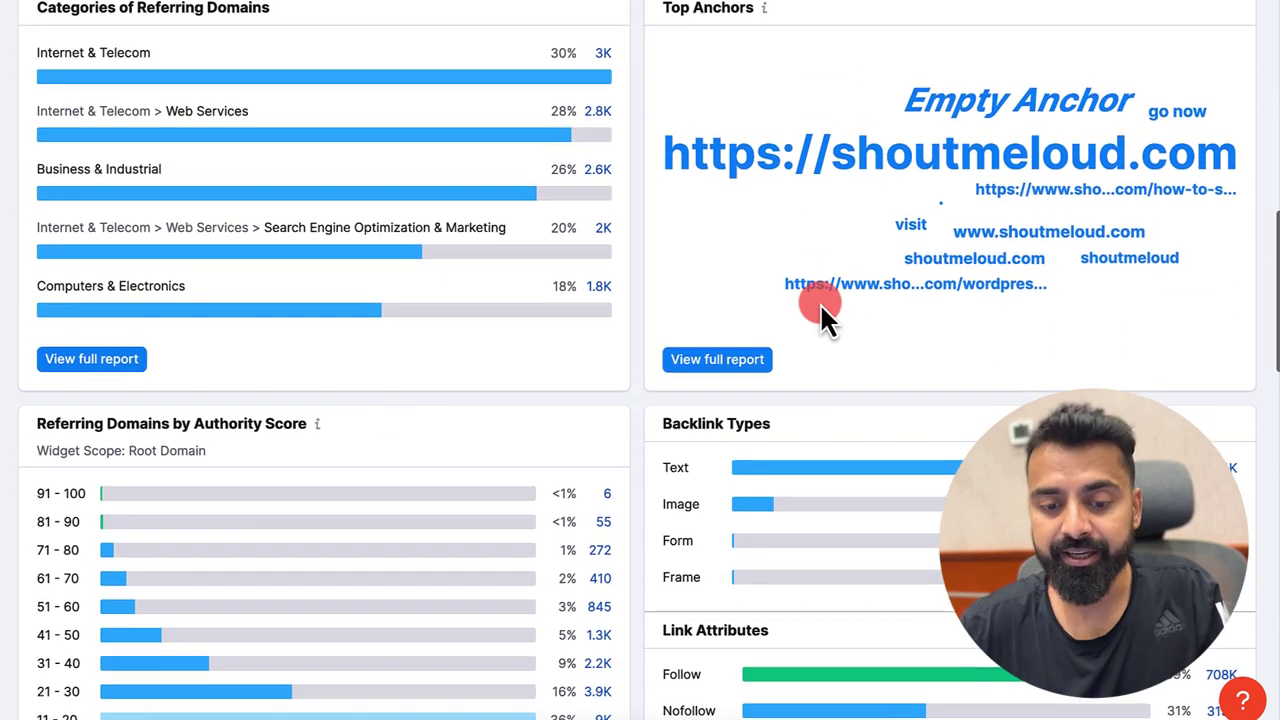
scroll(500, 294, down, 3)
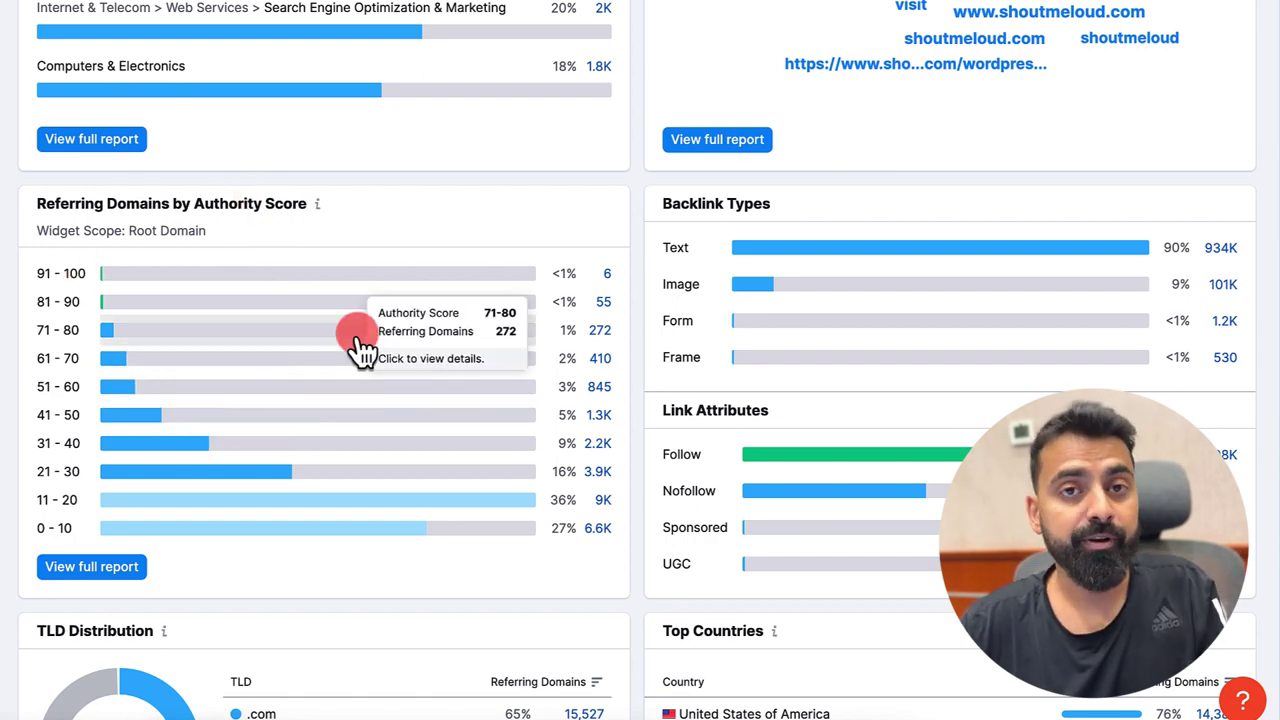
scroll(357, 349, down, 3)
scroll(357, 340, down, 3)
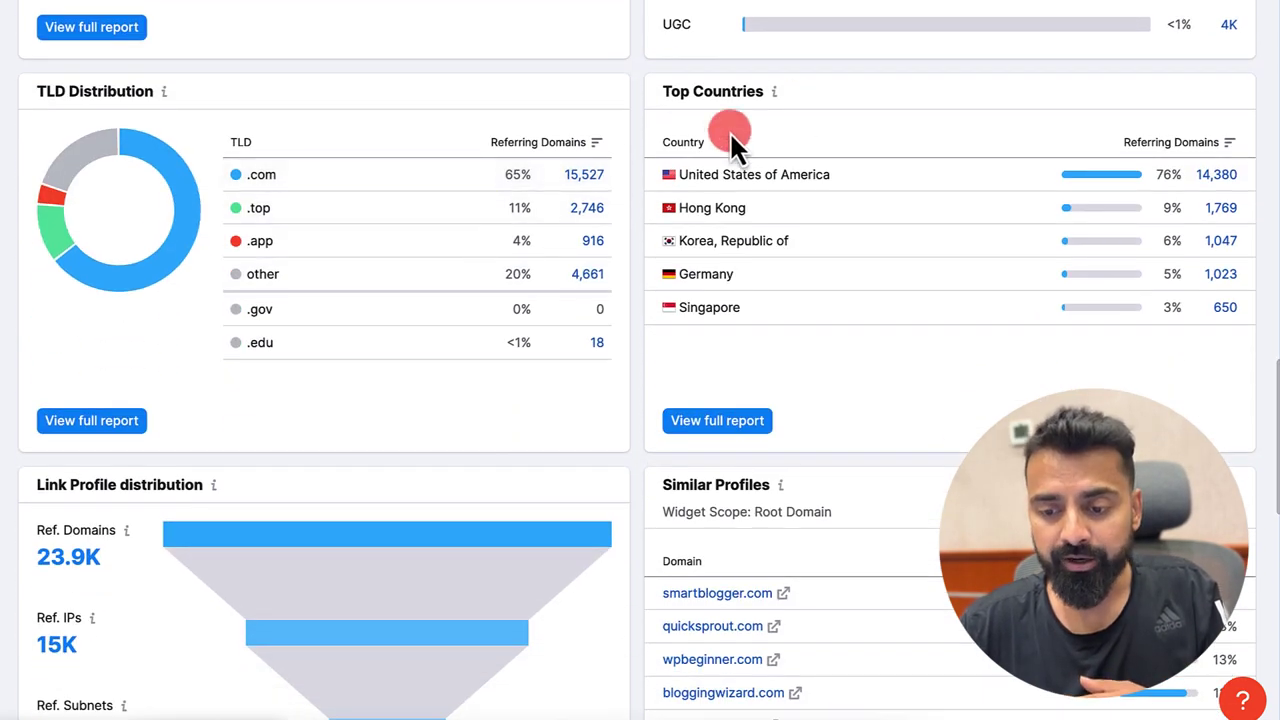
scroll(734, 146, down, 10)
scroll(732, 140, up, 10)
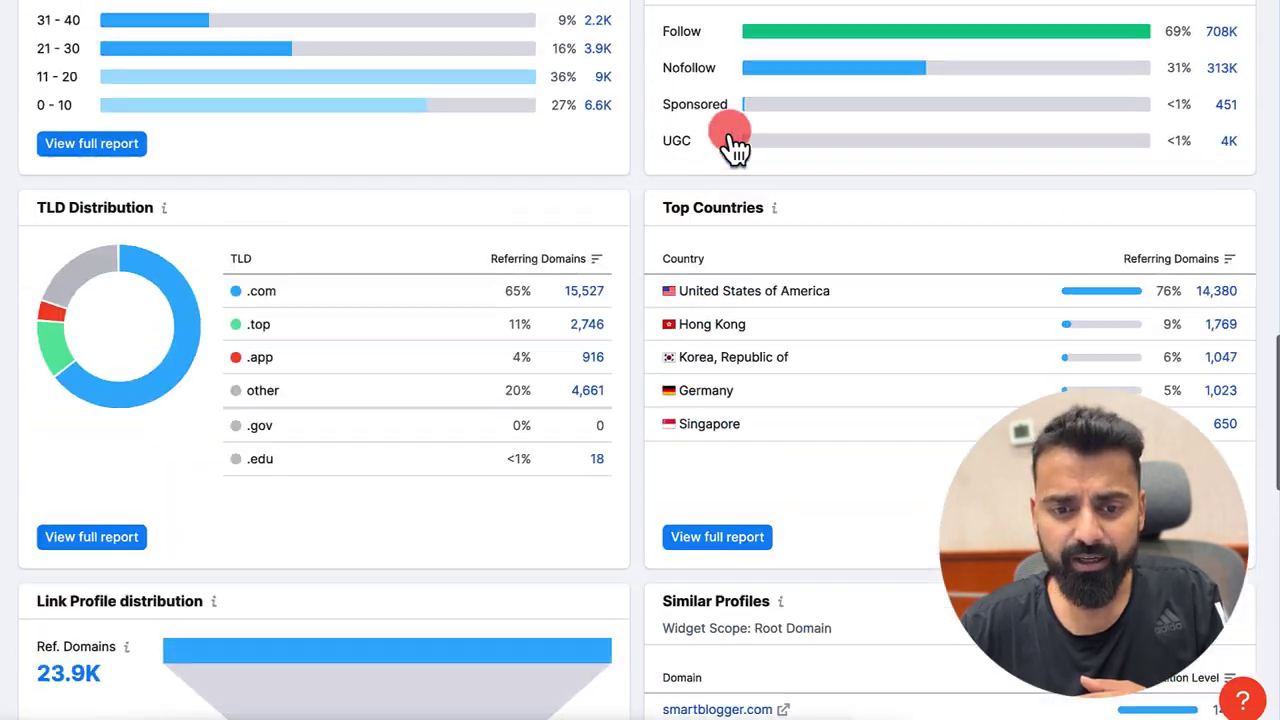
scroll(735, 145, up, 10)
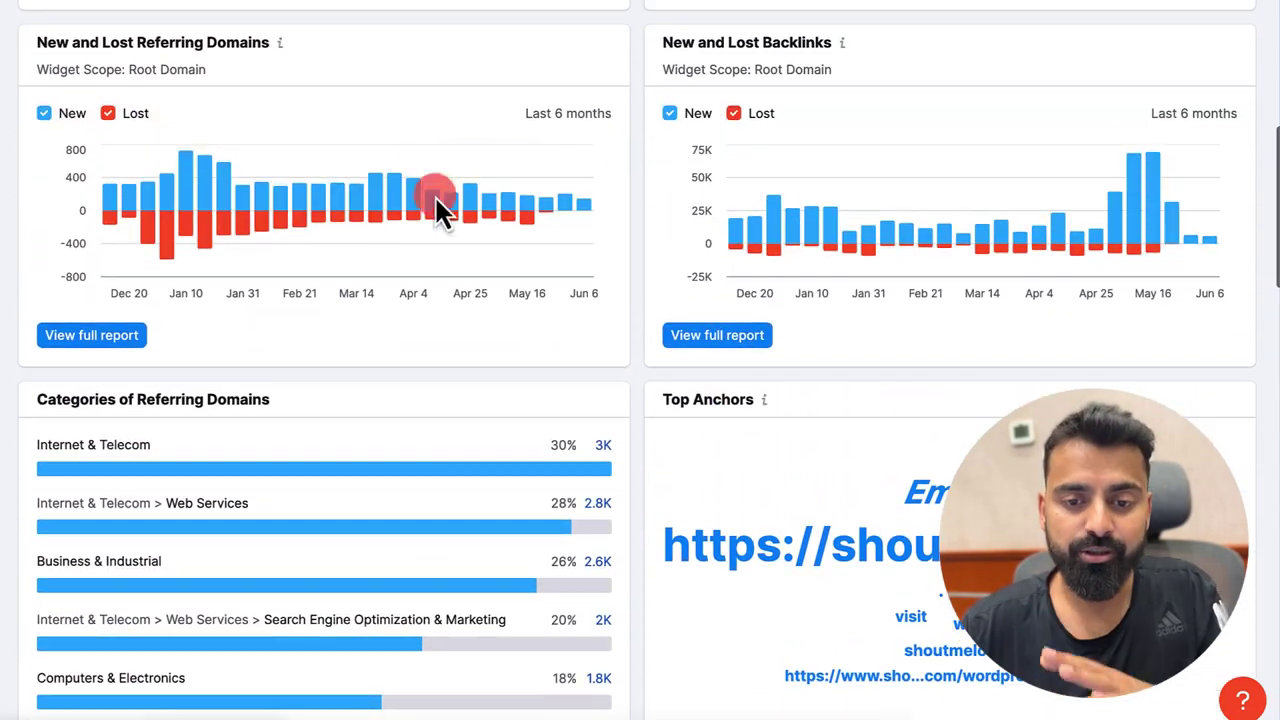
scroll(420, 203, up, 10)
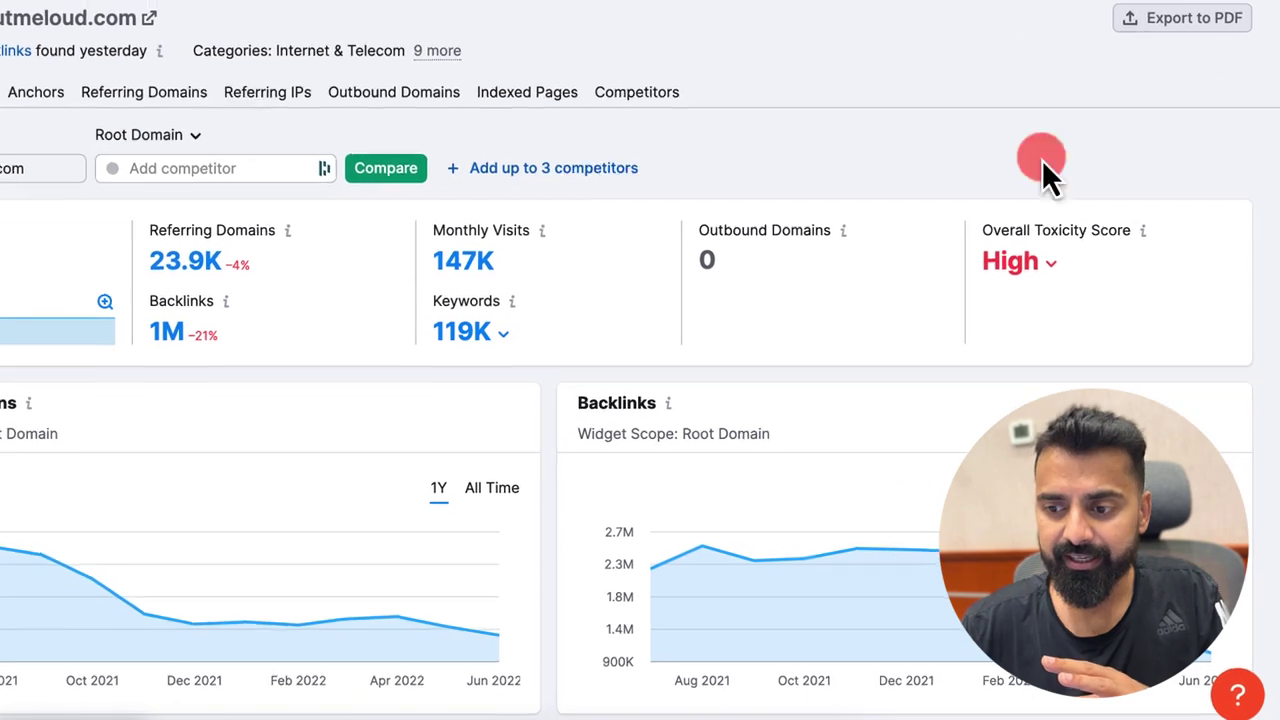
click(1052, 264)
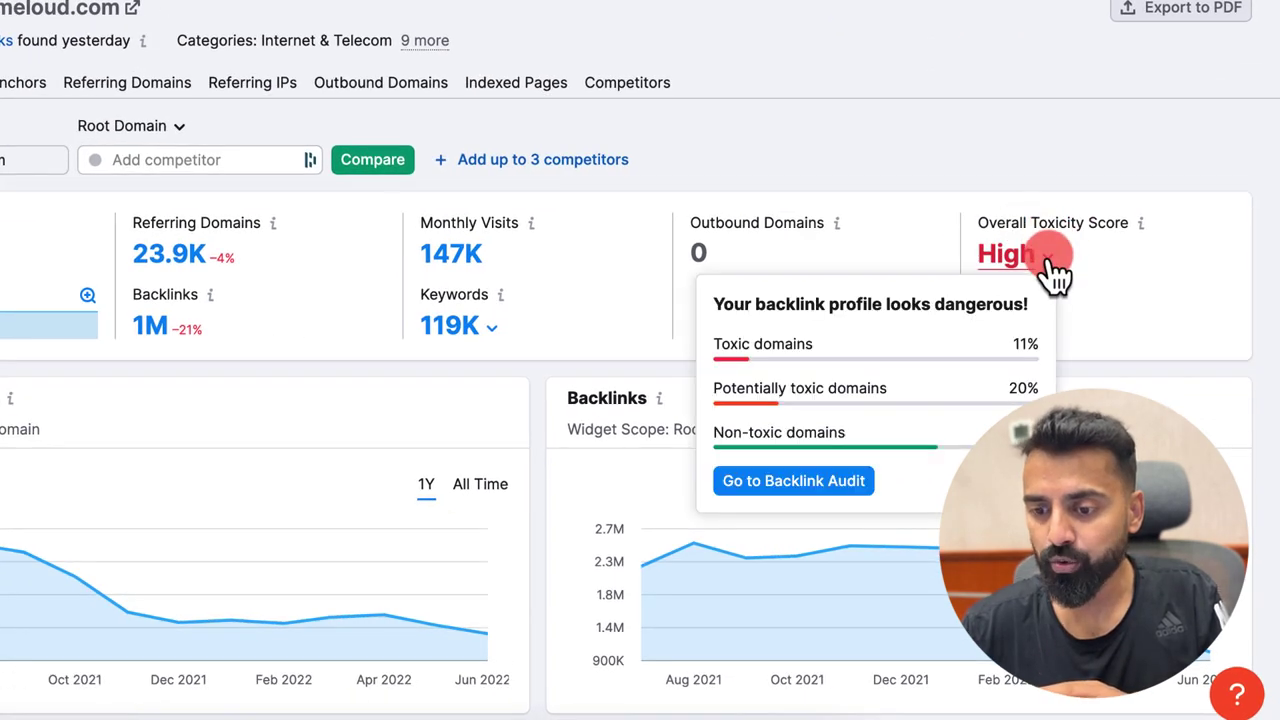
click(1052, 180)
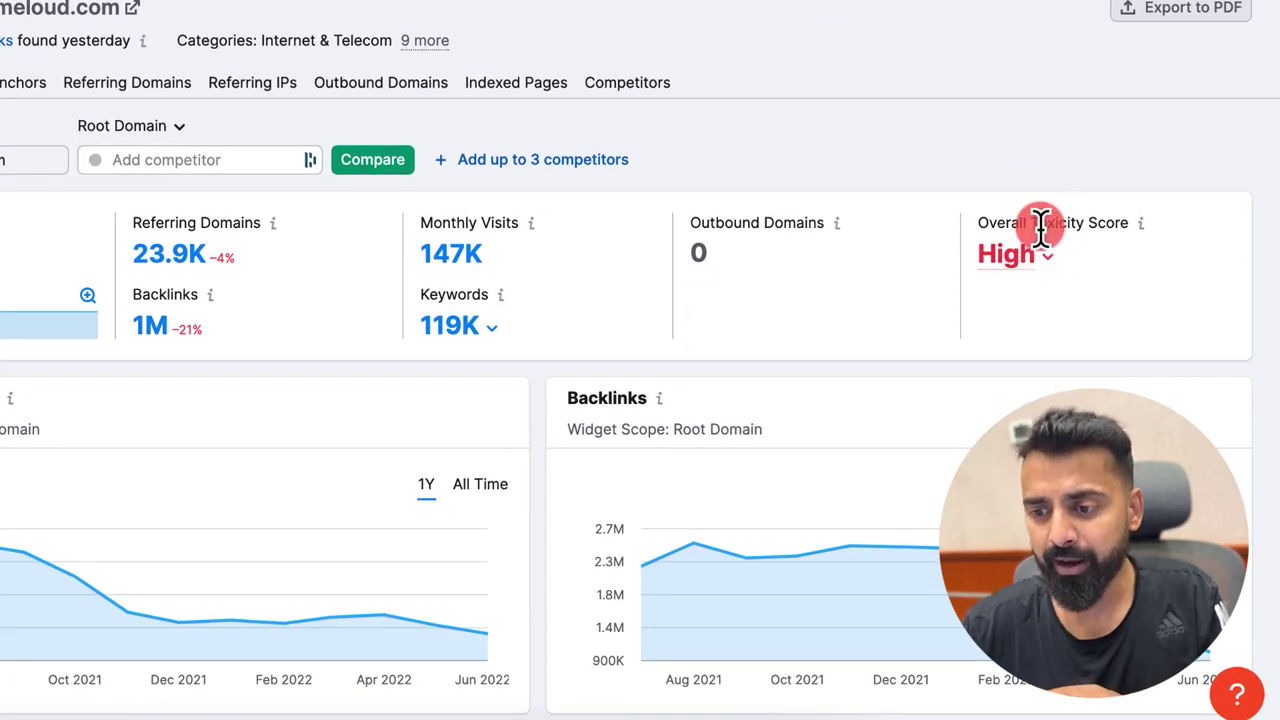
click(1006, 258)
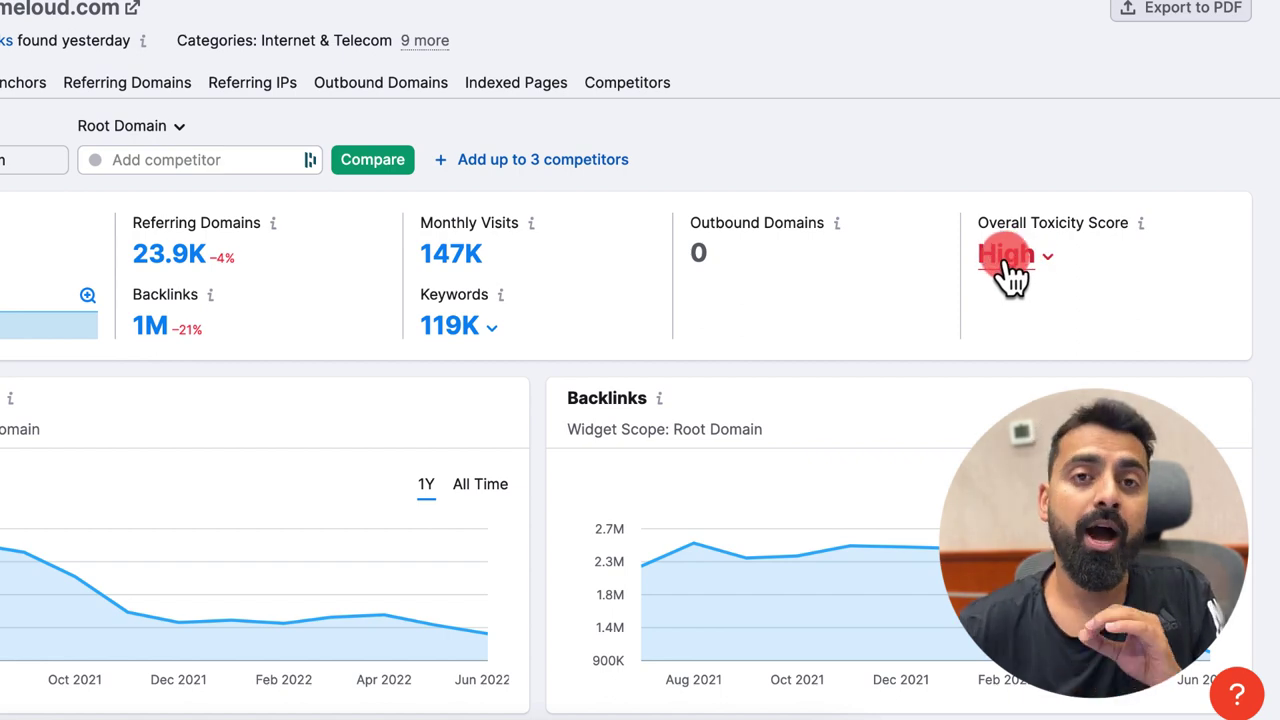
Step: Return to the backlinks list's audit data (54 domains to disavow), then switch to Google's Disavow tool
click(149, 156)
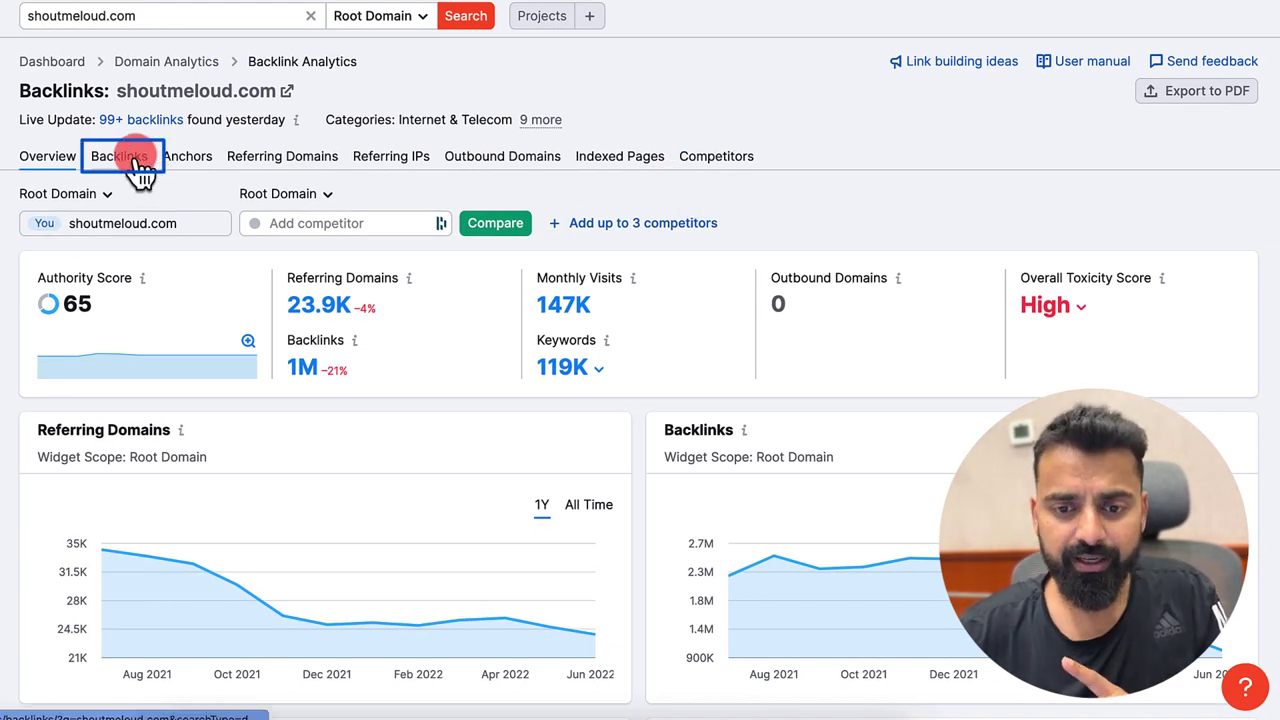
scroll(190, 155, down, 4)
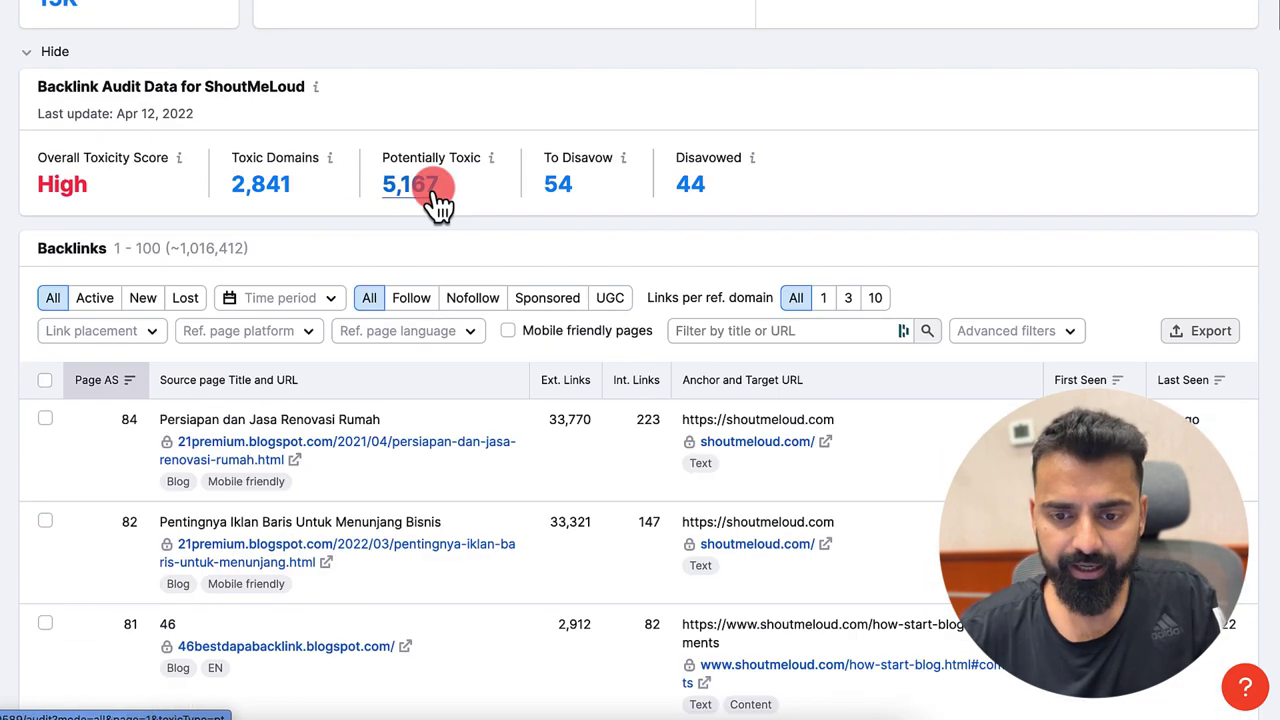
scroll(260, 195, up, 1)
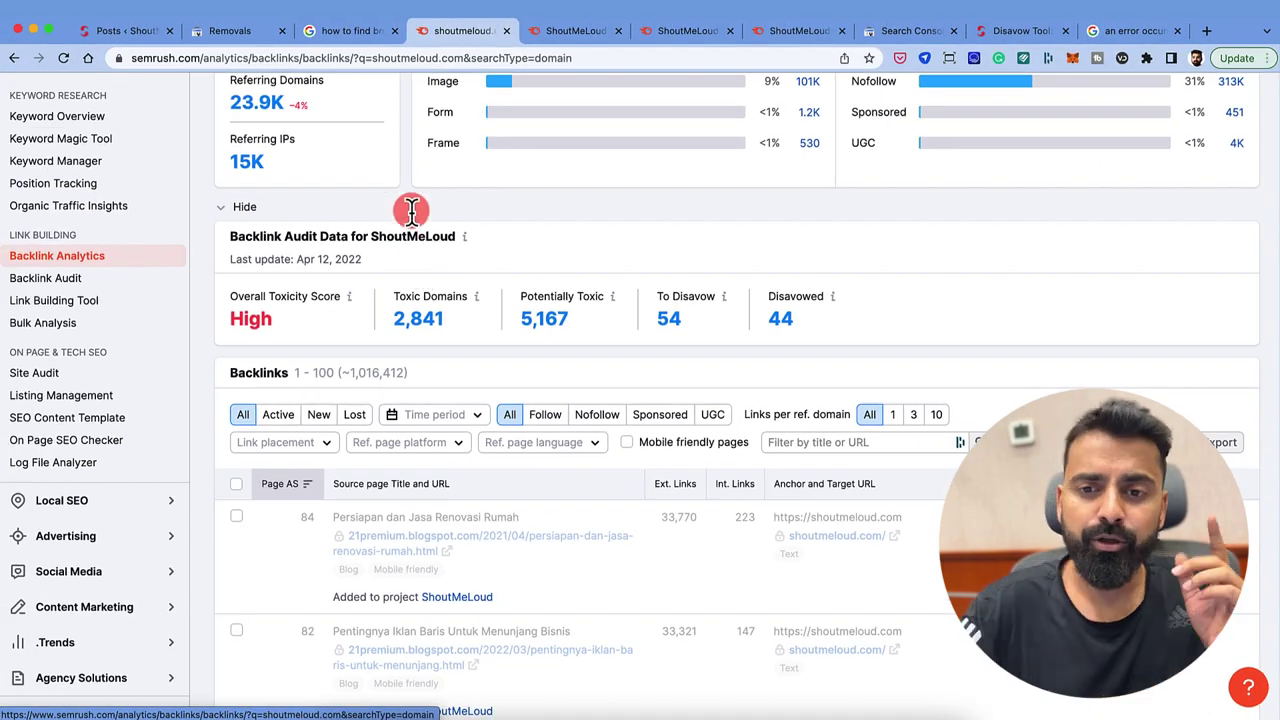
click(896, 32)
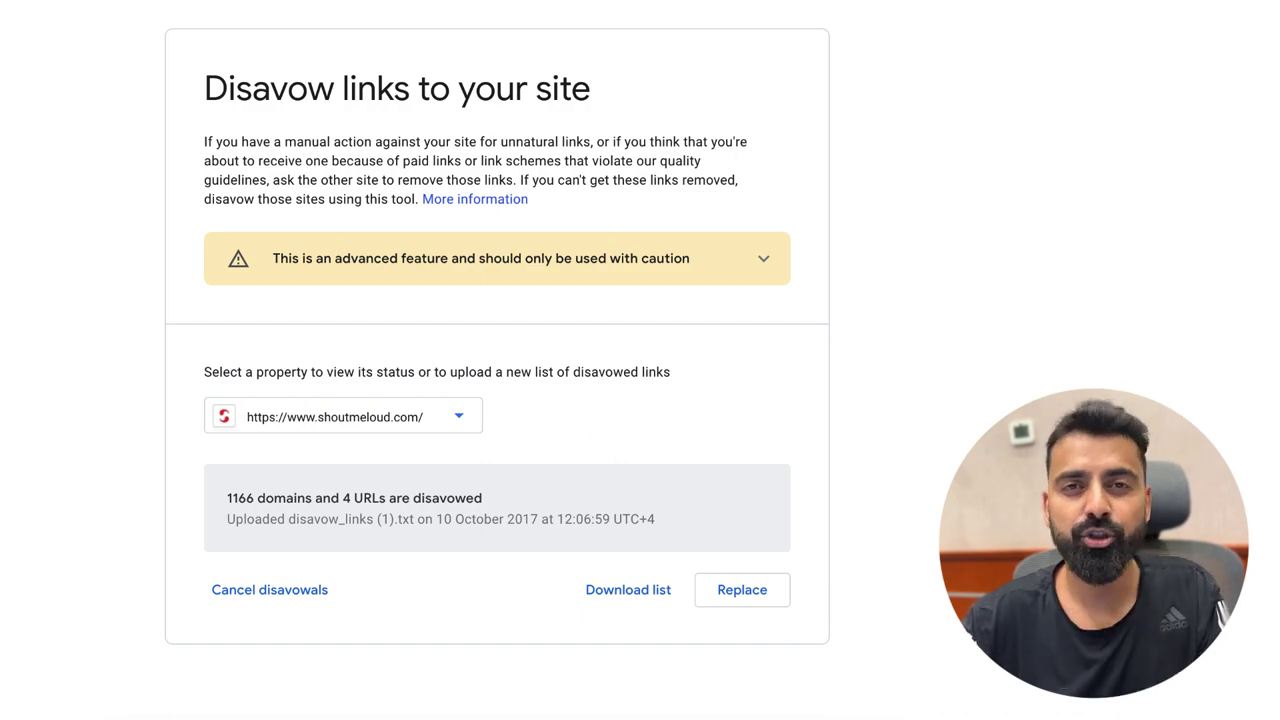
Step: Open the list of 2,841 toxic domains and expand the potential link networks insights
click(459, 33)
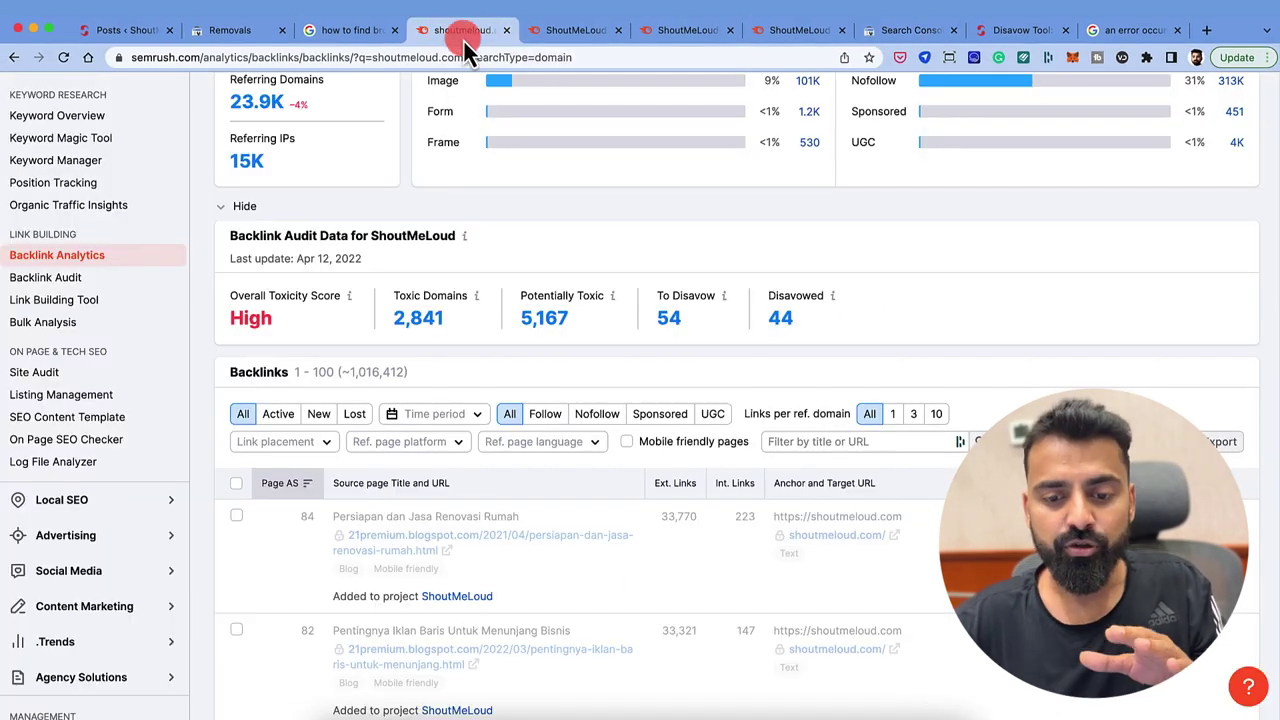
scroll(451, 266, down, 3)
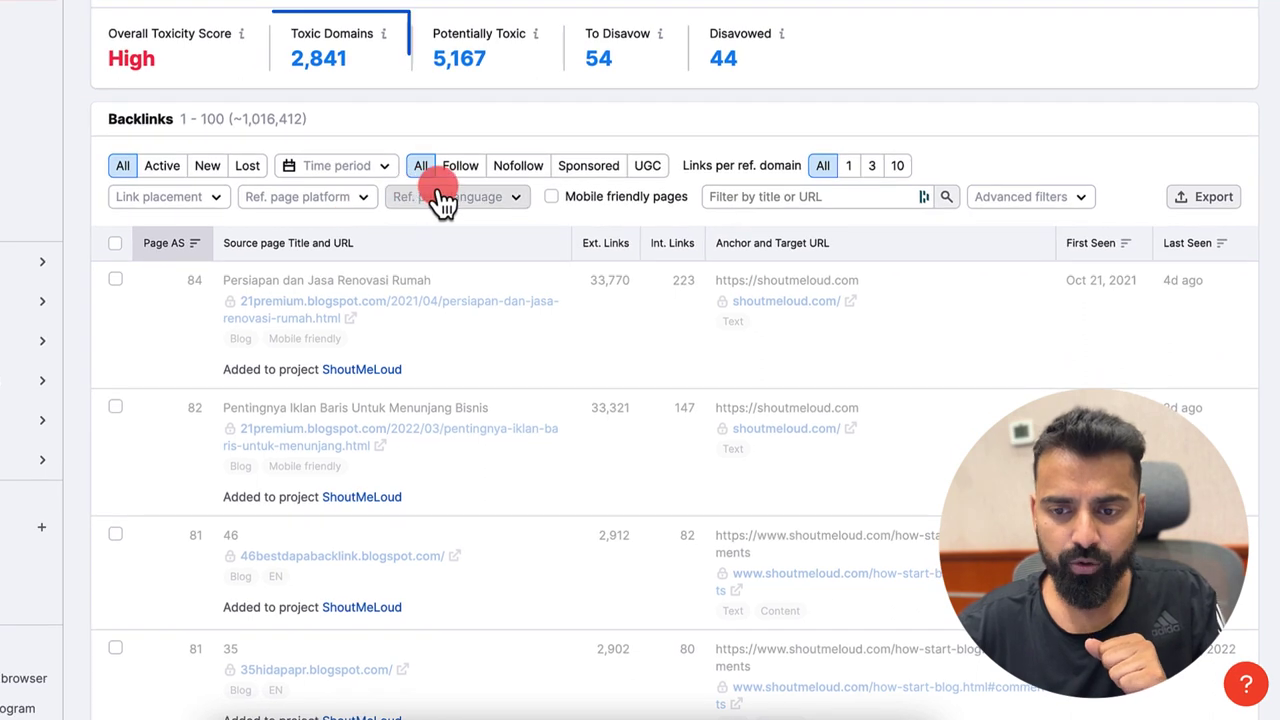
click(323, 58)
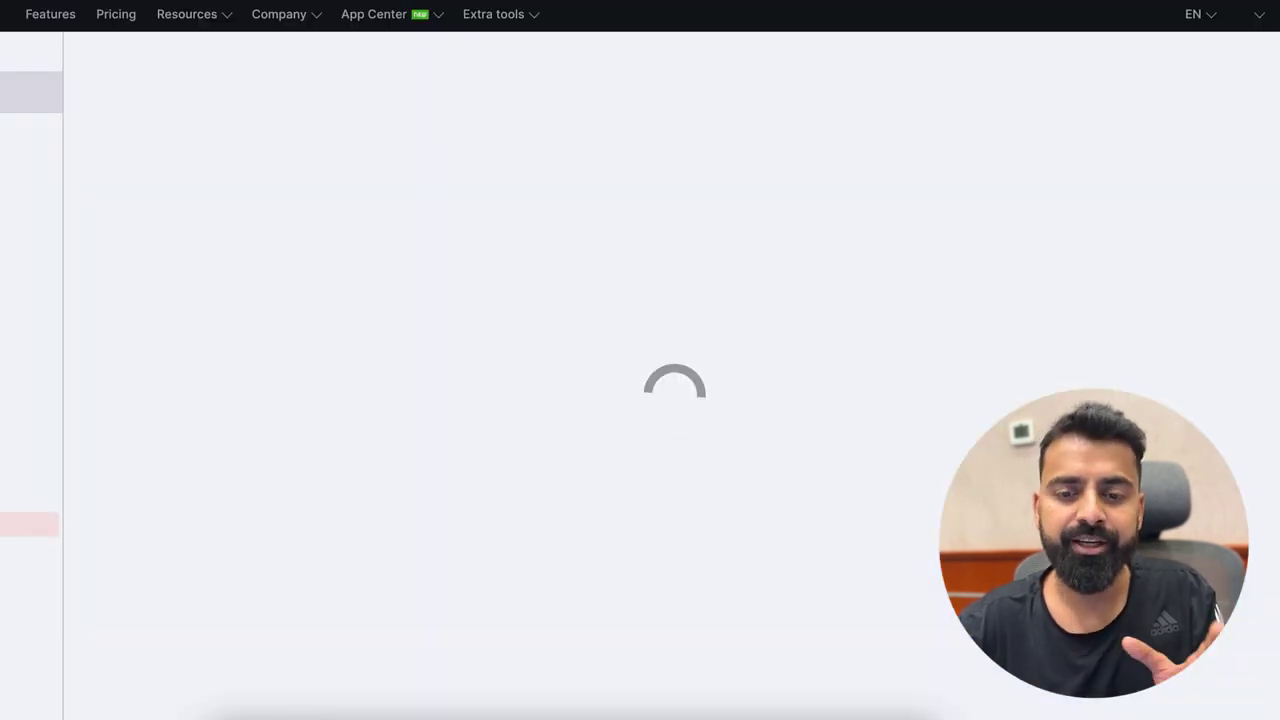
click(381, 107)
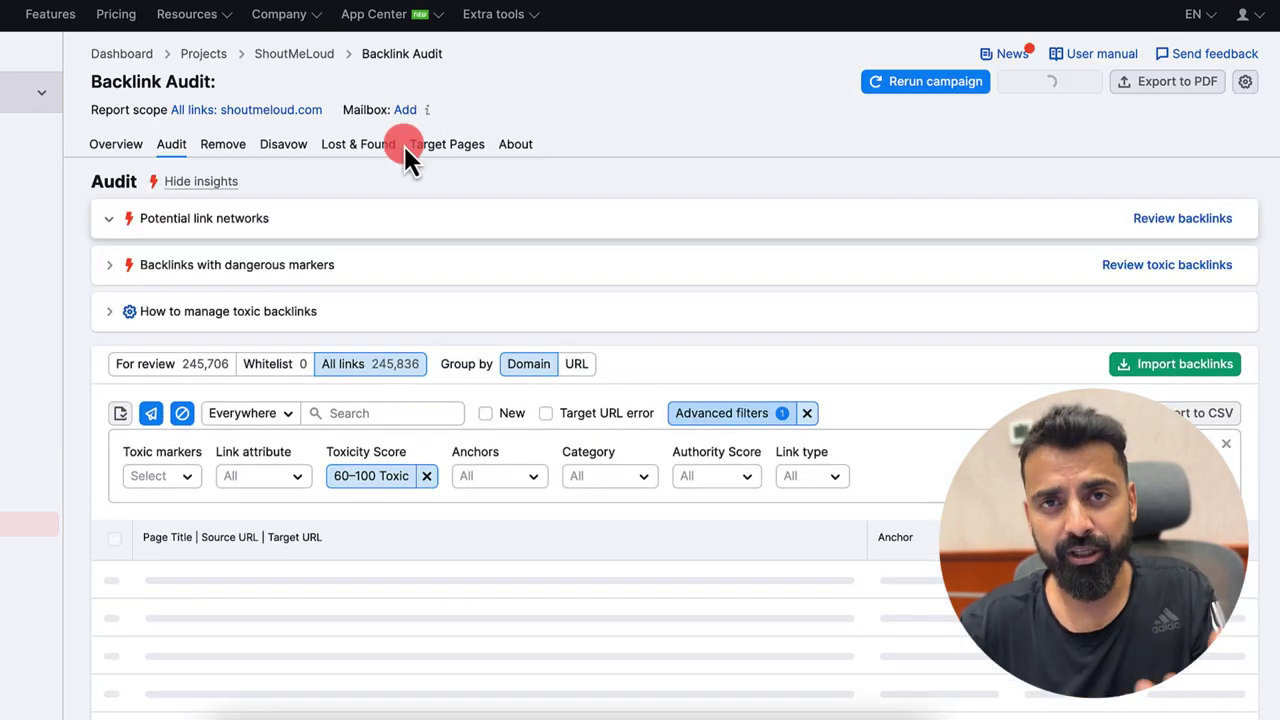
click(443, 232)
scroll(443, 242, down, 2)
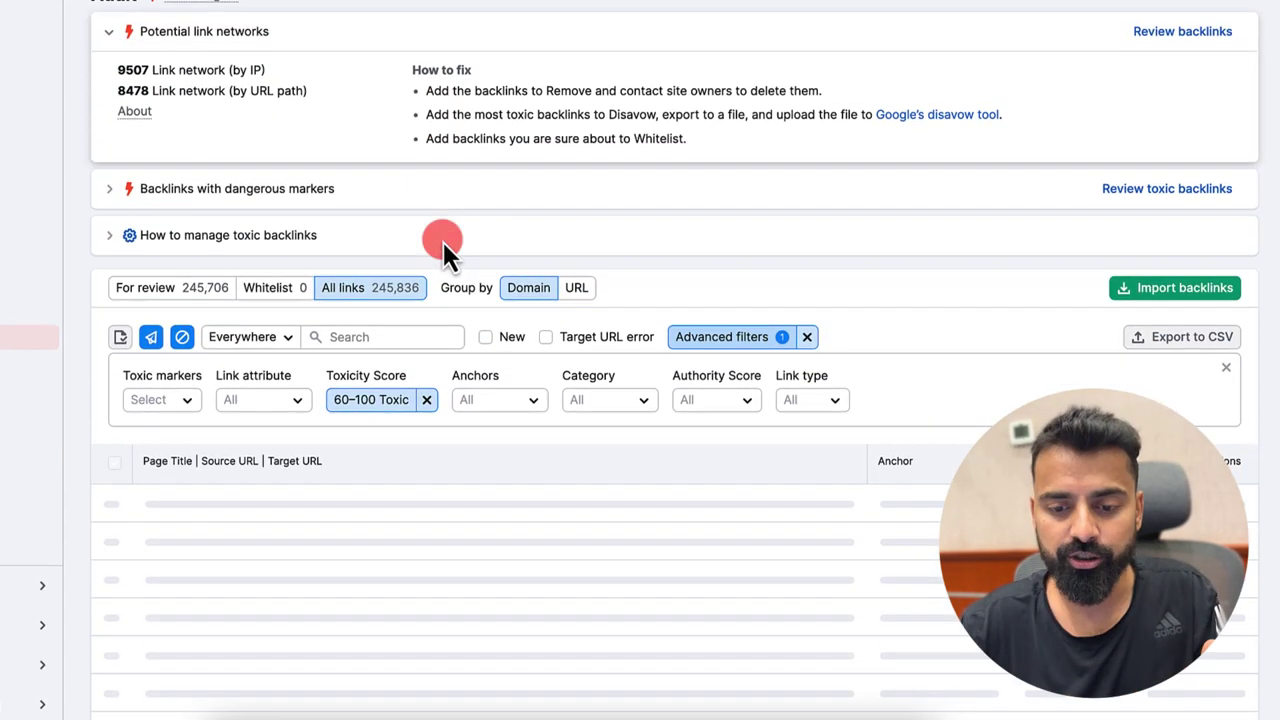
scroll(444, 246, down, 2)
scroll(395, 222, down, 1)
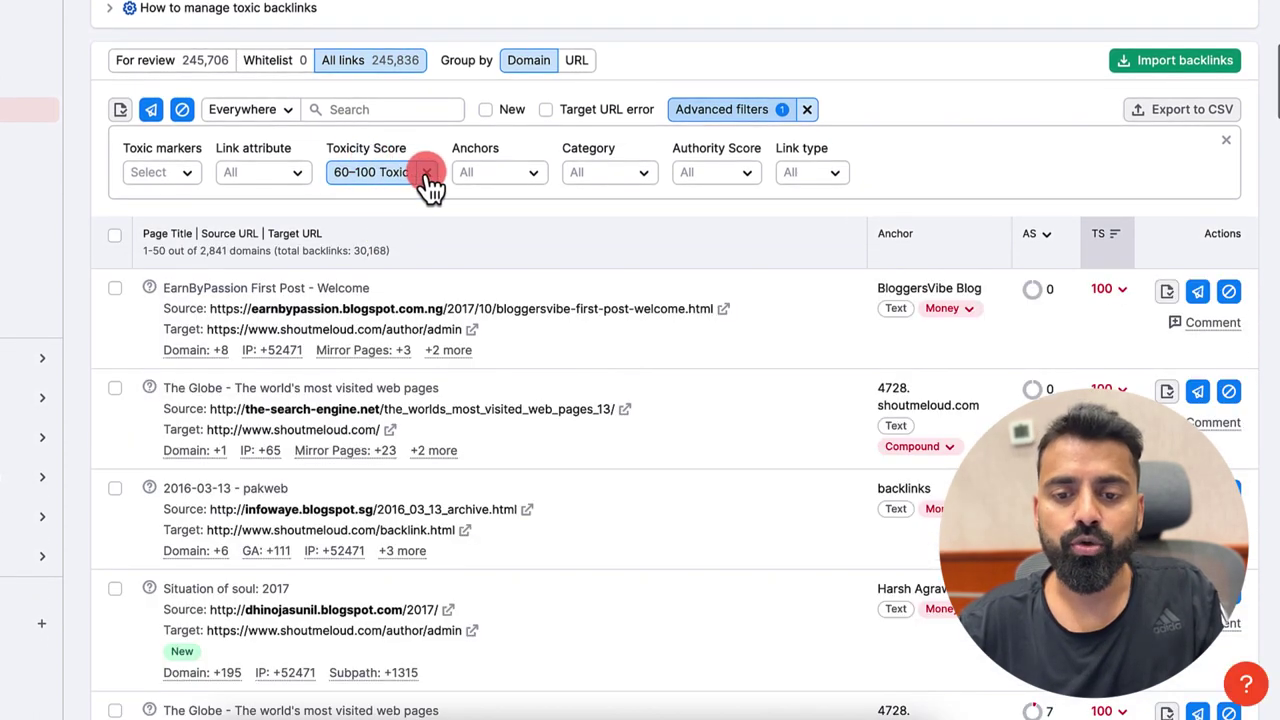
Step: Reapply the Toxicity Score filter 60–100 Toxic and review the 30,168 filtered backlinks
click(426, 173)
click(408, 147)
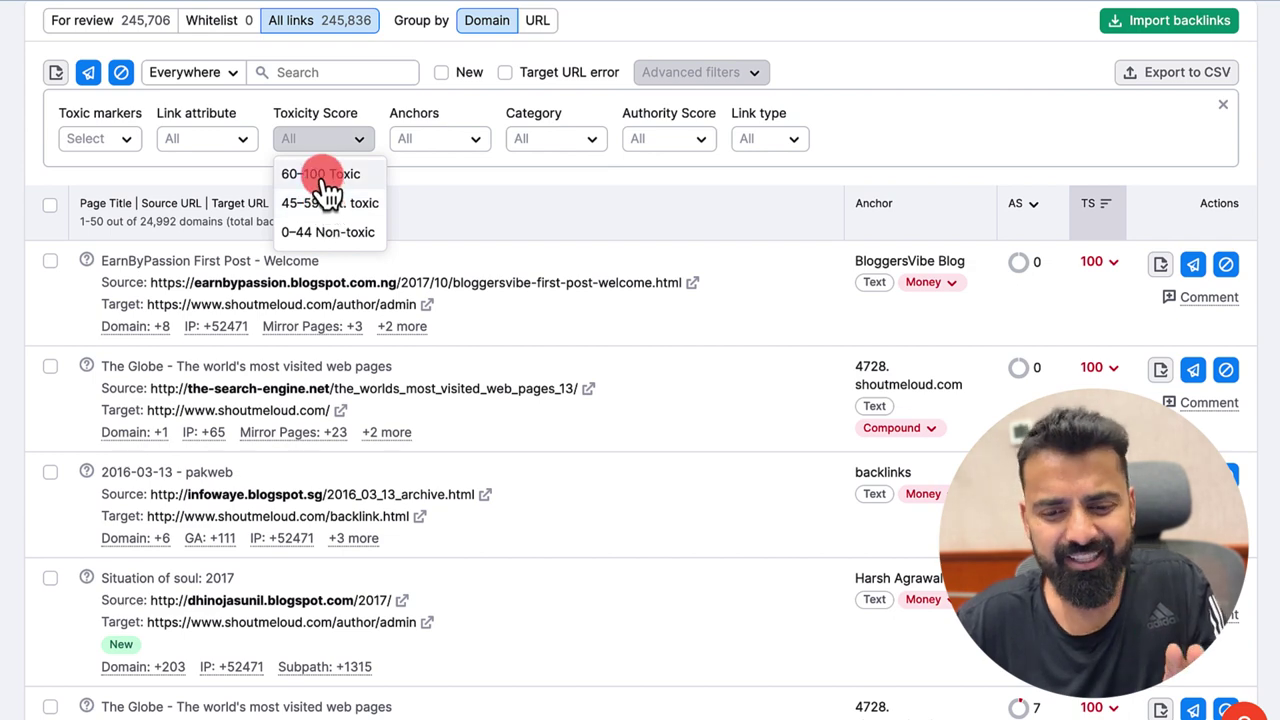
click(322, 176)
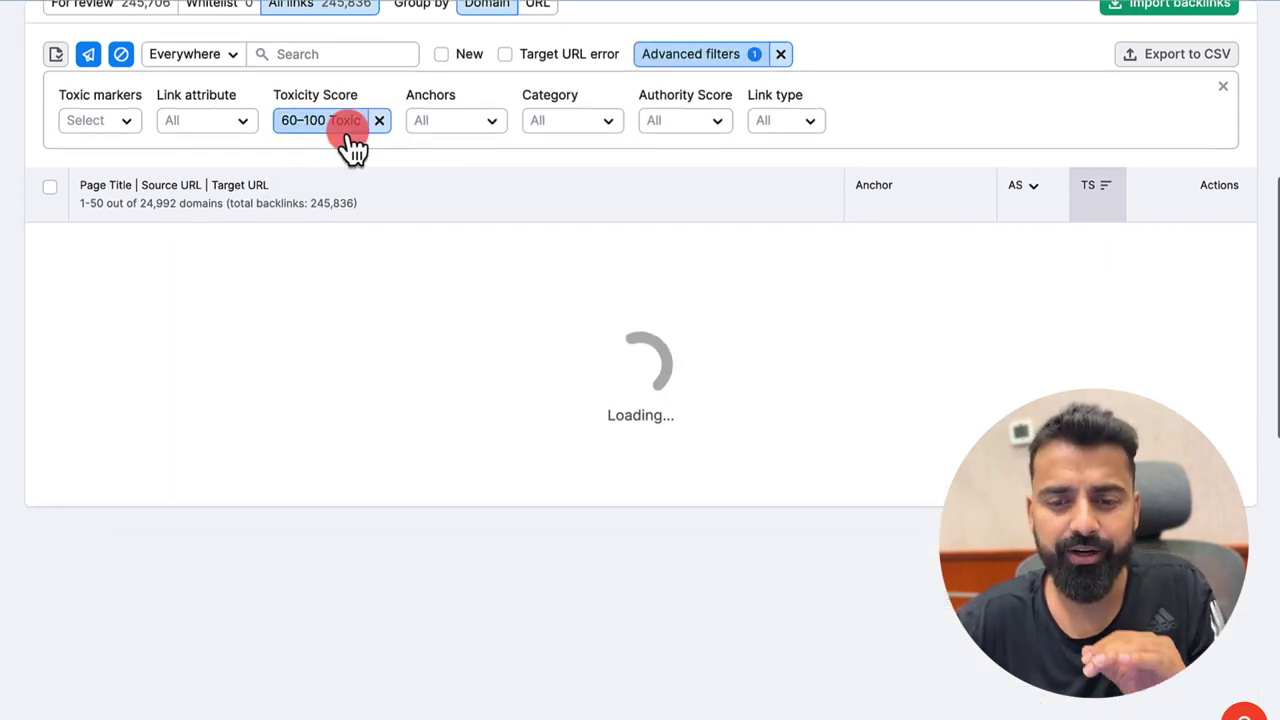
scroll(510, 291, down, 2)
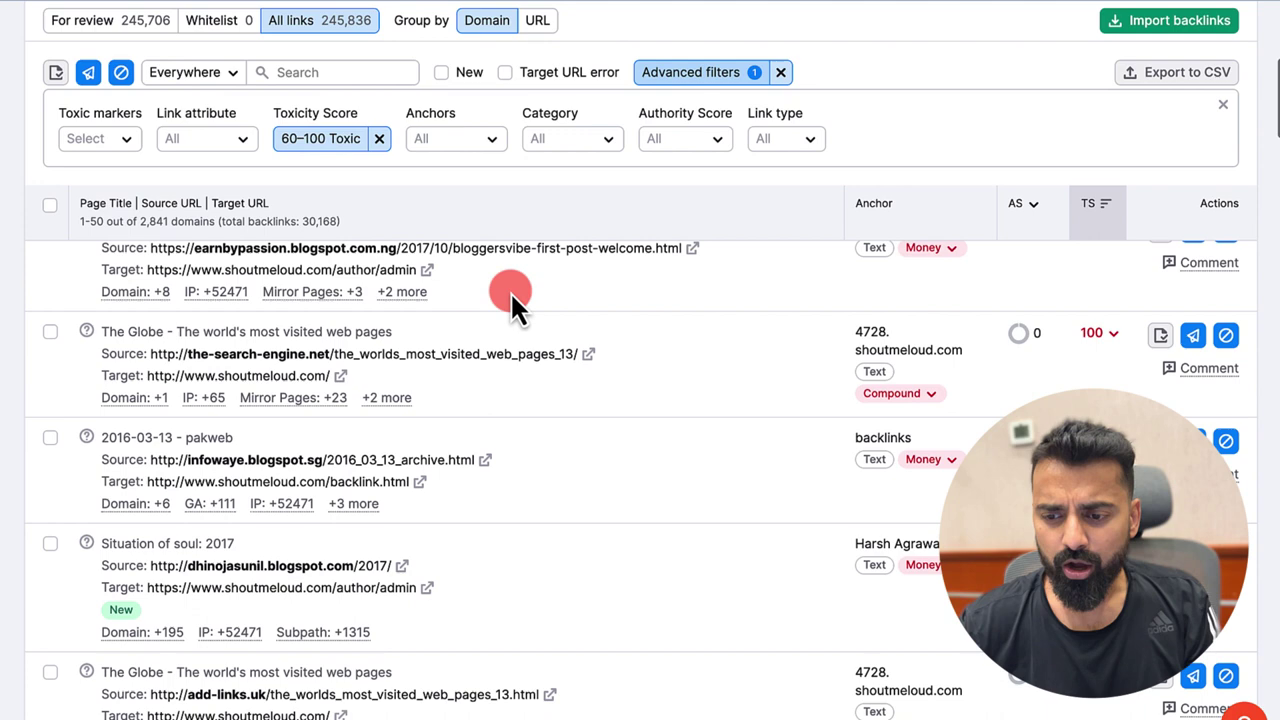
scroll(510, 291, up, 3)
scroll(397, 356, down, 1)
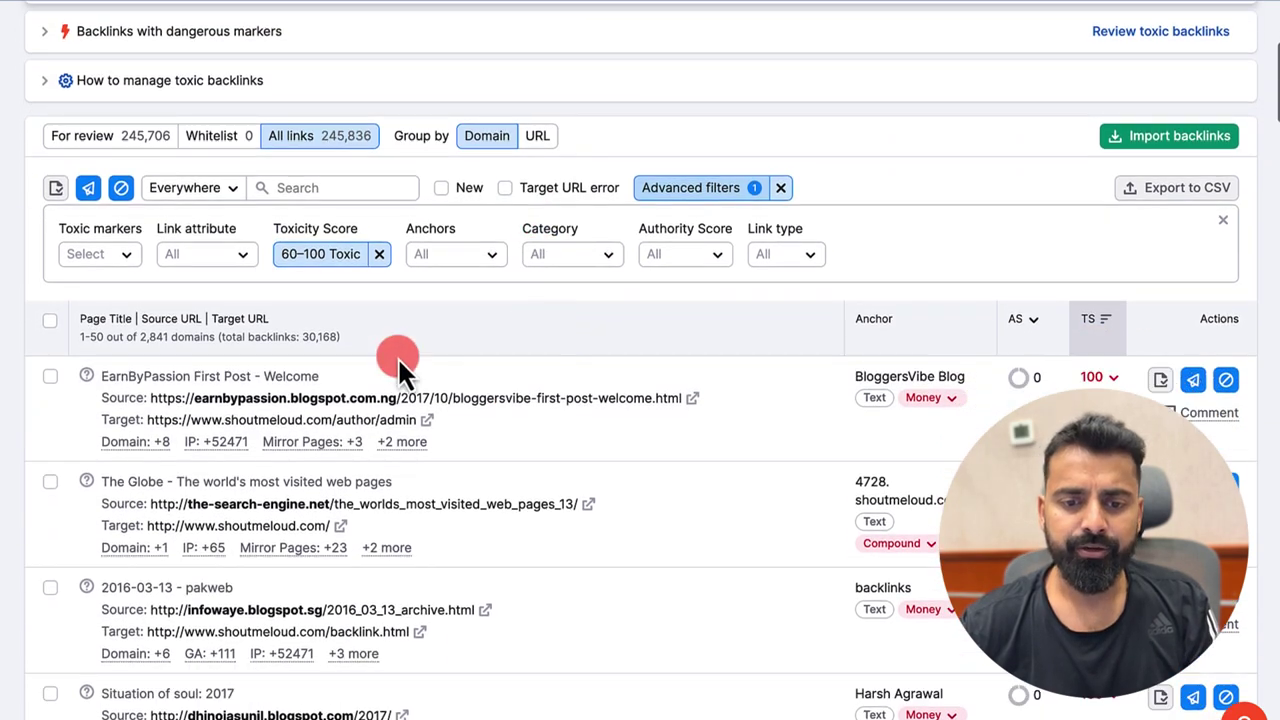
mouse_move(206, 422)
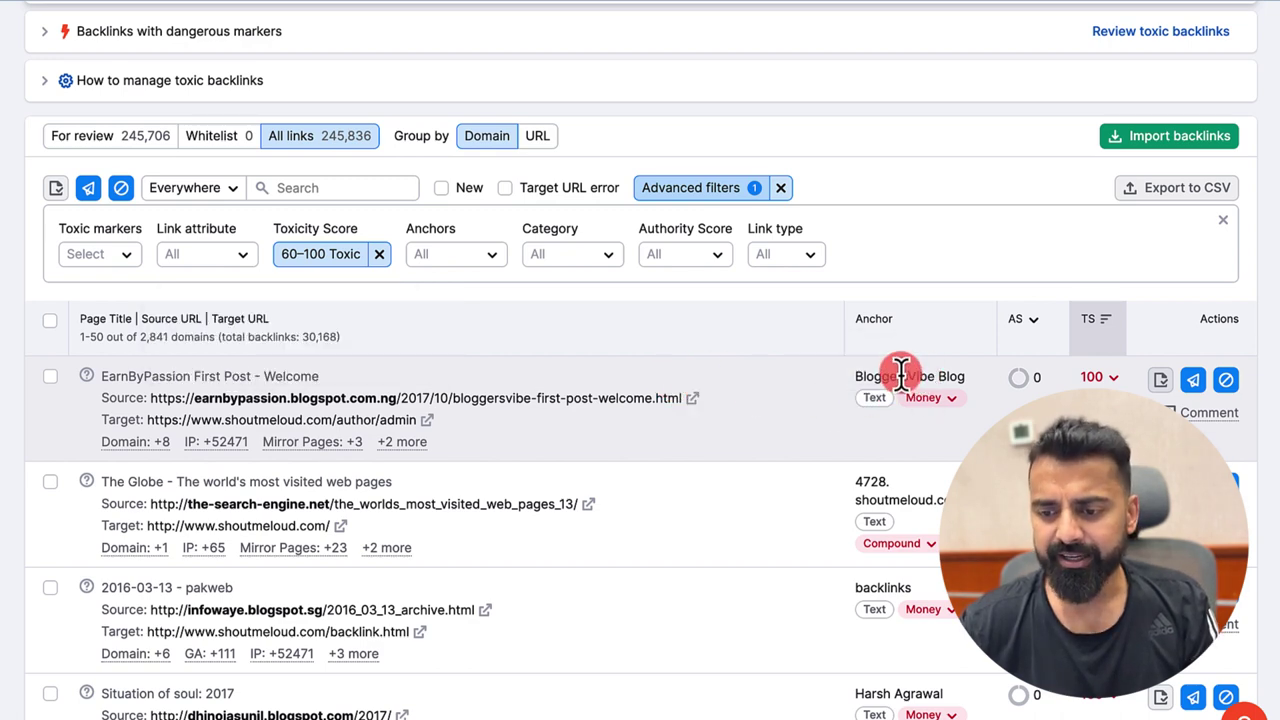
scroll(897, 378, down, 3)
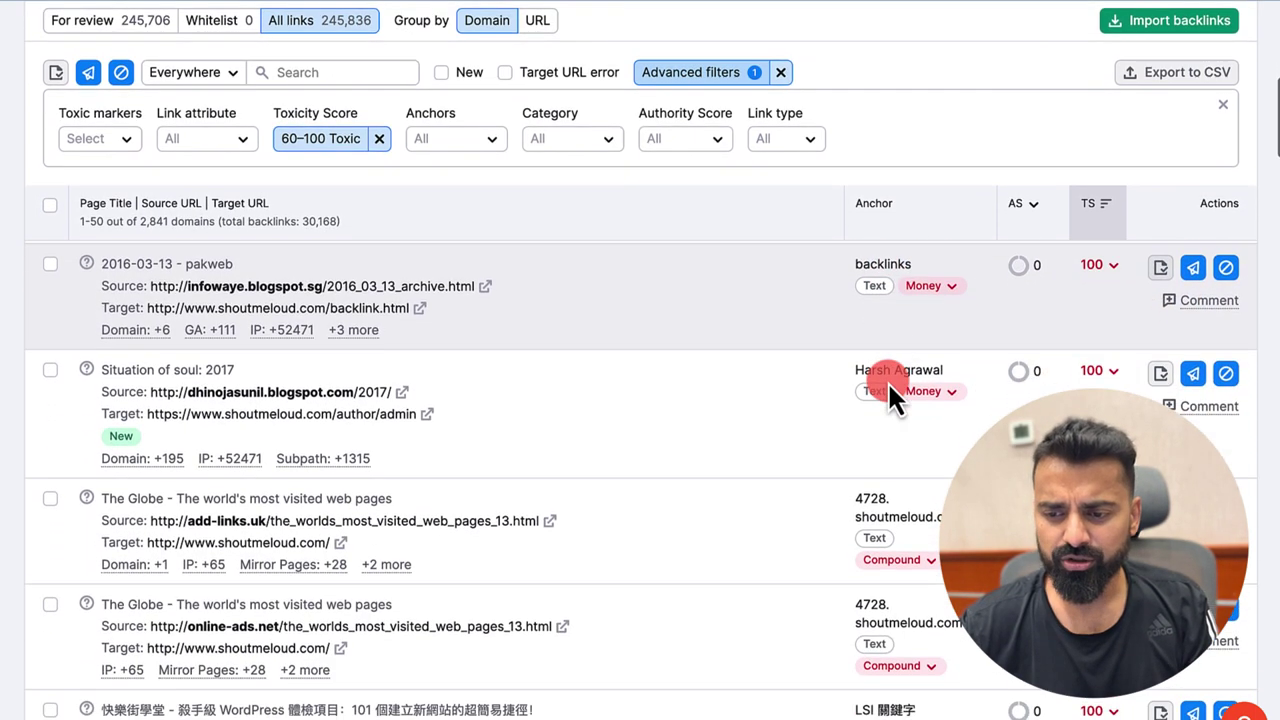
scroll(500, 385, down, 1)
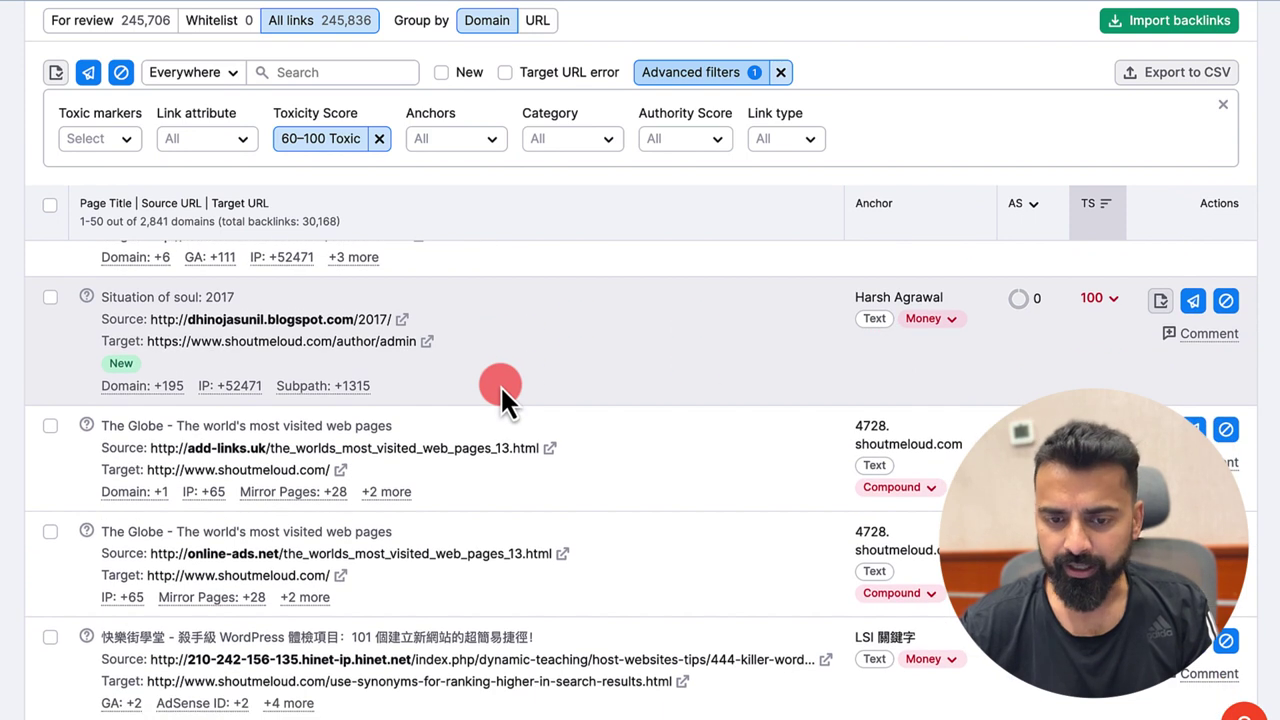
mouse_move(175, 400)
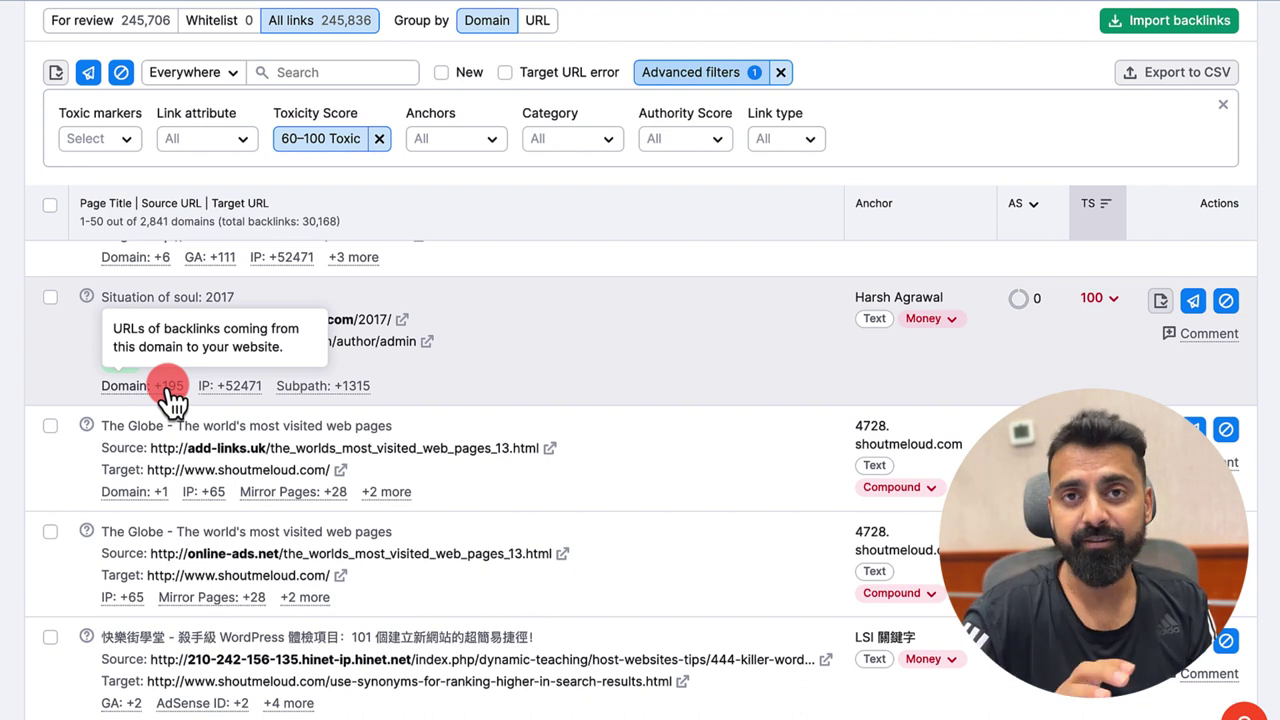
mouse_move(283, 316)
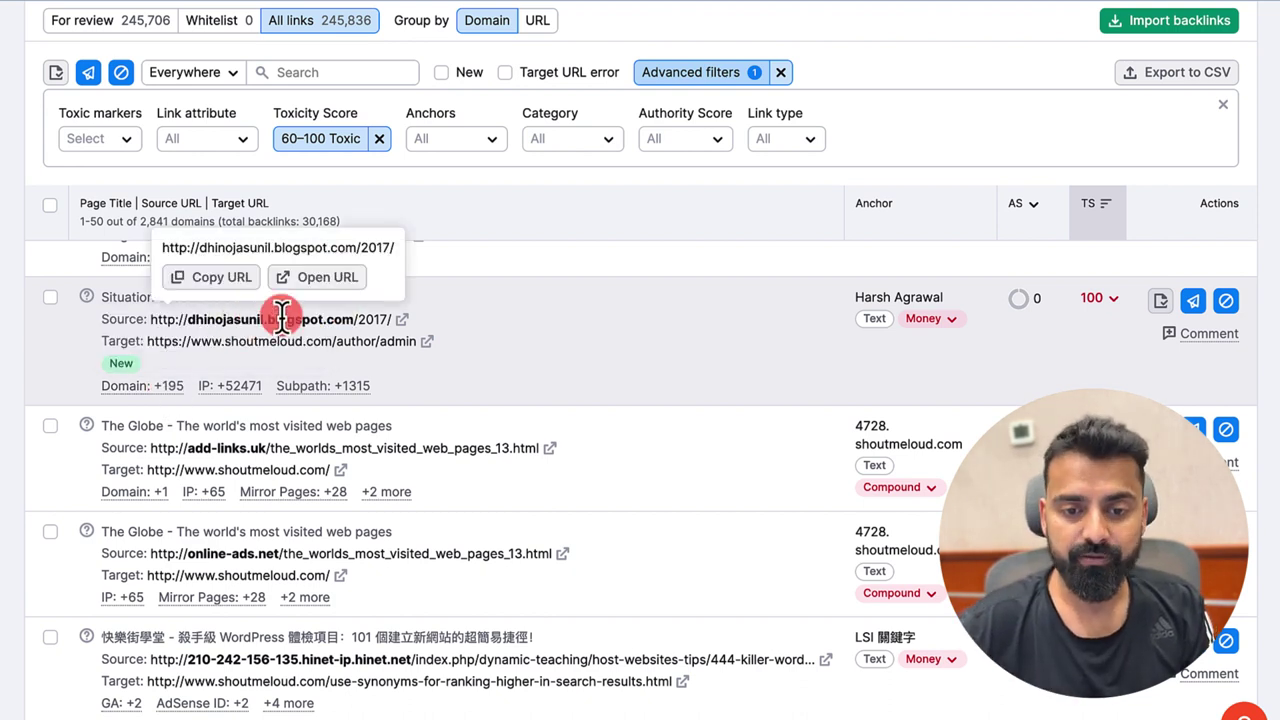
scroll(545, 70, up, 1)
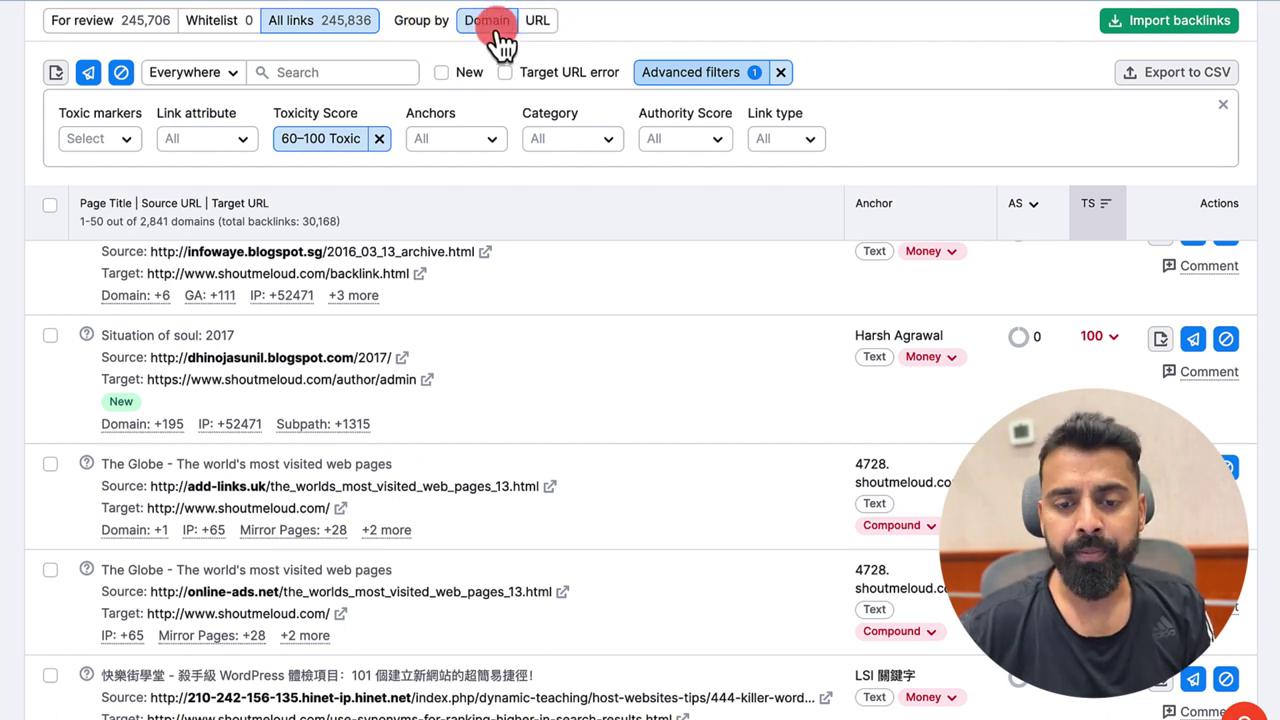
scroll(343, 354, down, 2)
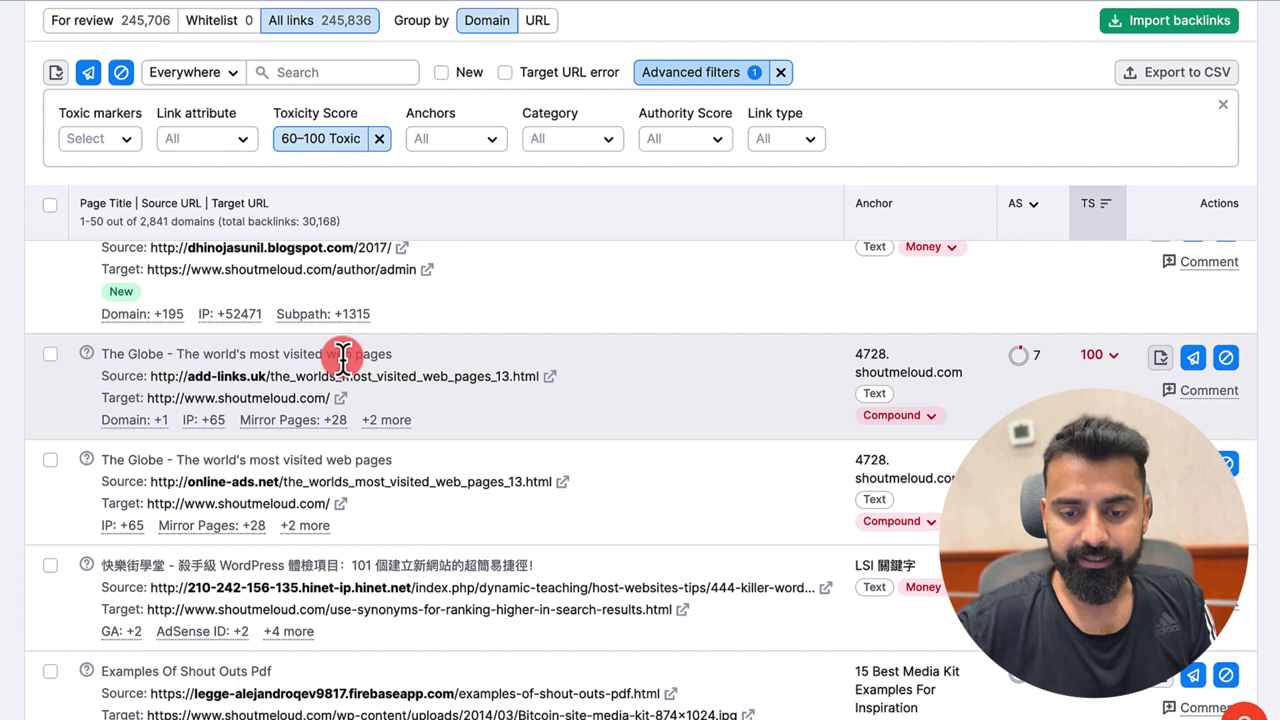
scroll(343, 354, down, 4)
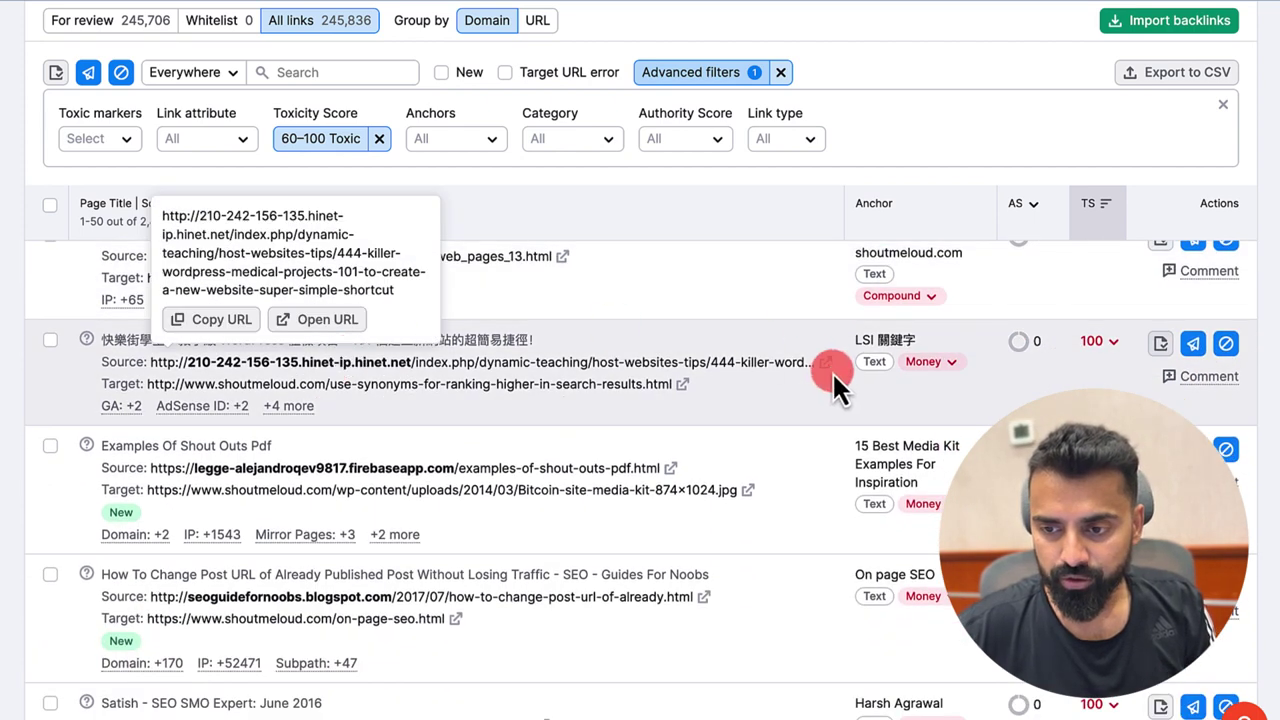
Step: Mark toxic backlinks including Revolution: 2015, freshgamesreview, ads-gold.com and secretstowebhosting
scroll(677, 317, down, 1)
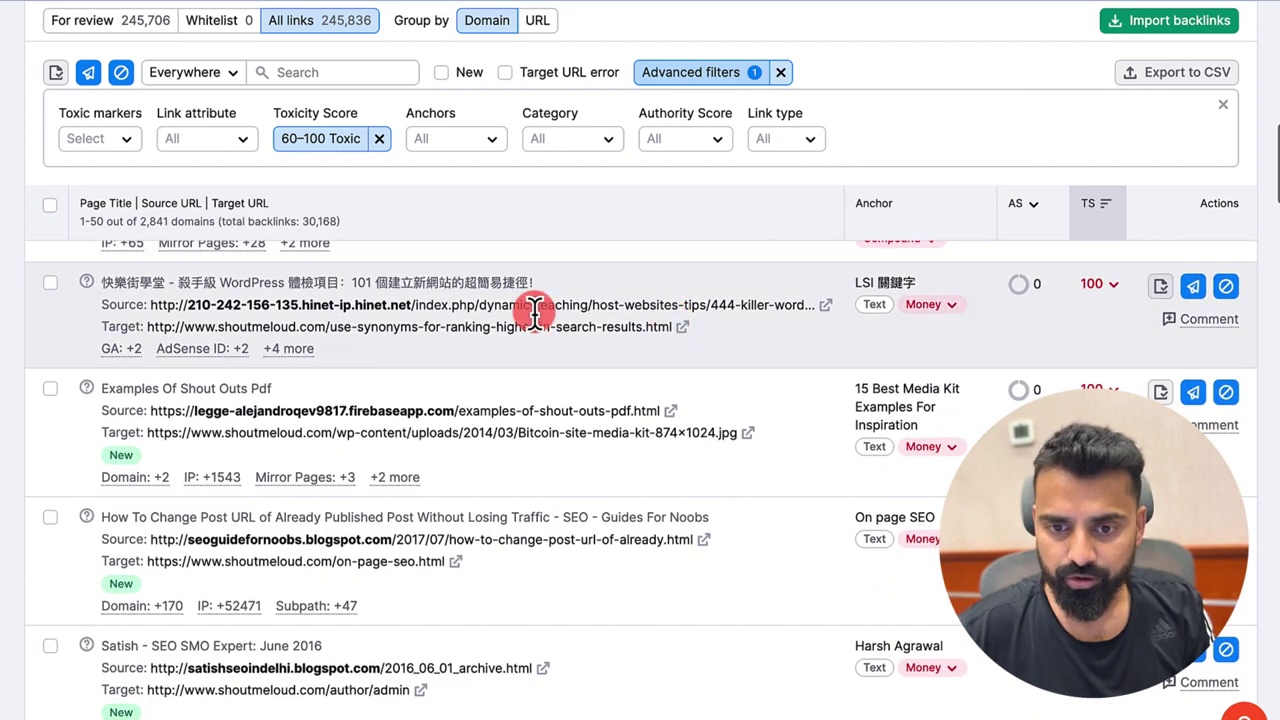
mouse_move(371, 303)
scroll(349, 303, down, 2)
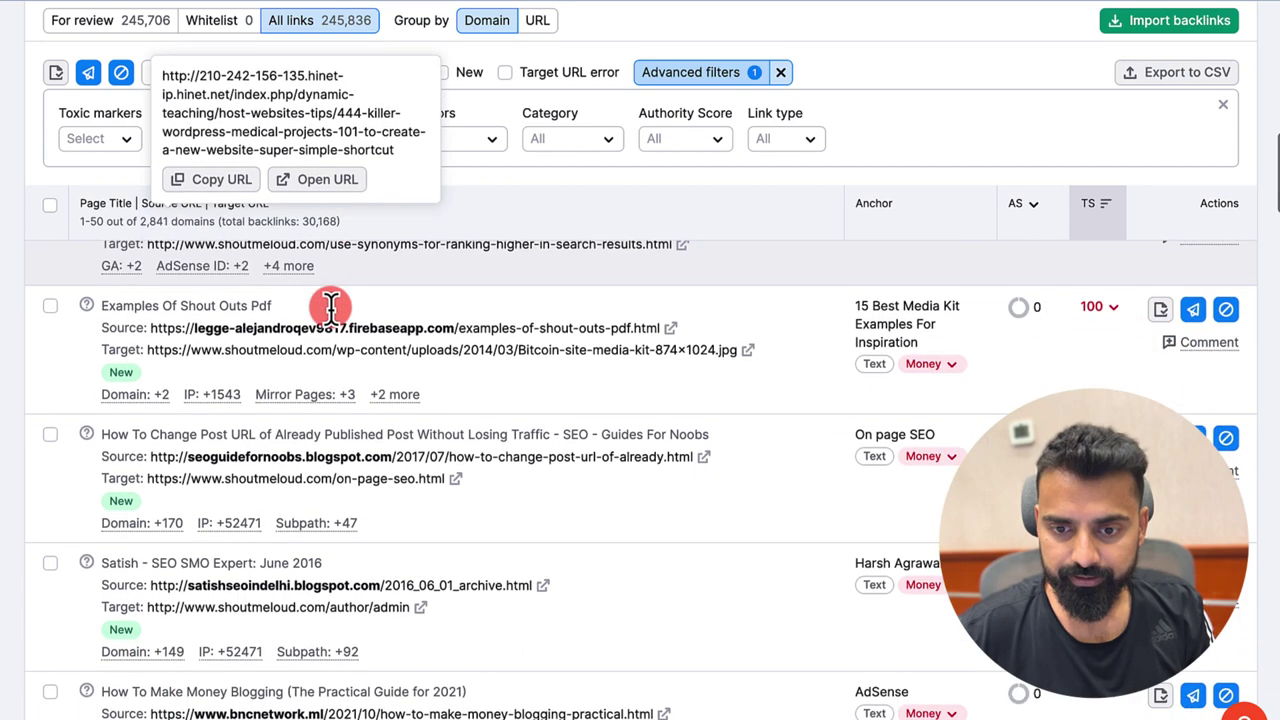
scroll(330, 305, down, 5)
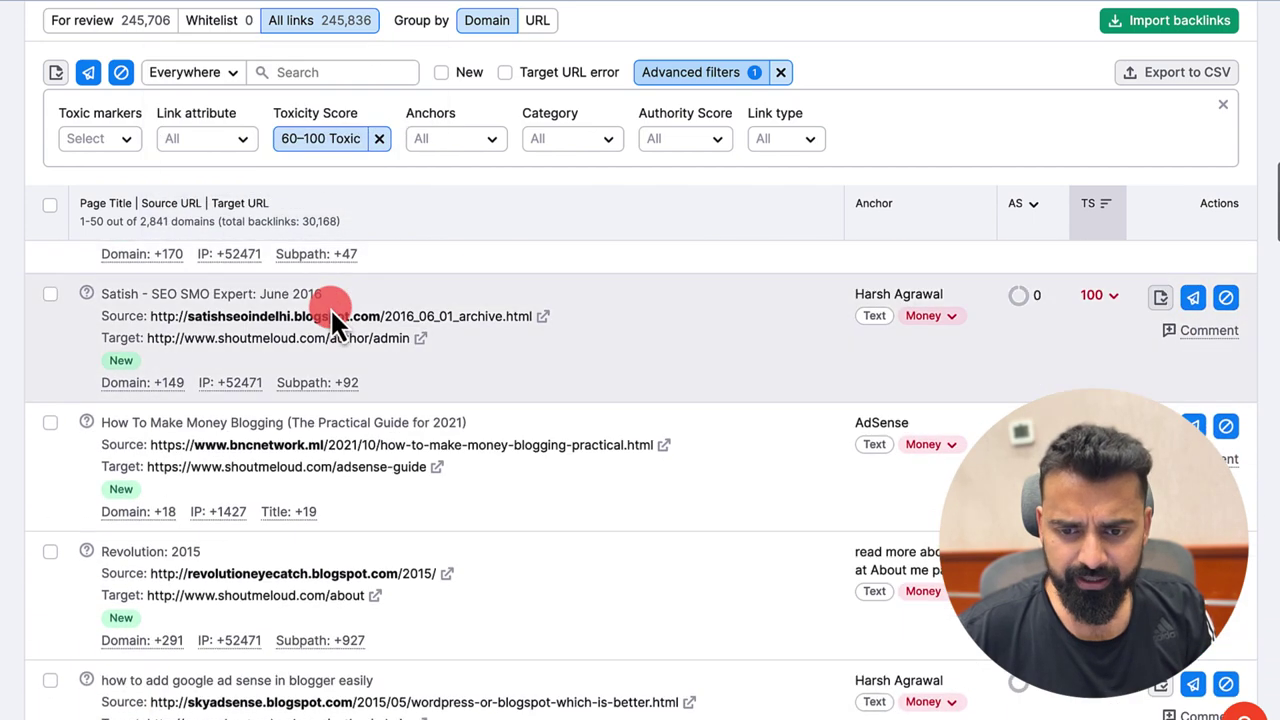
scroll(330, 307, down, 6)
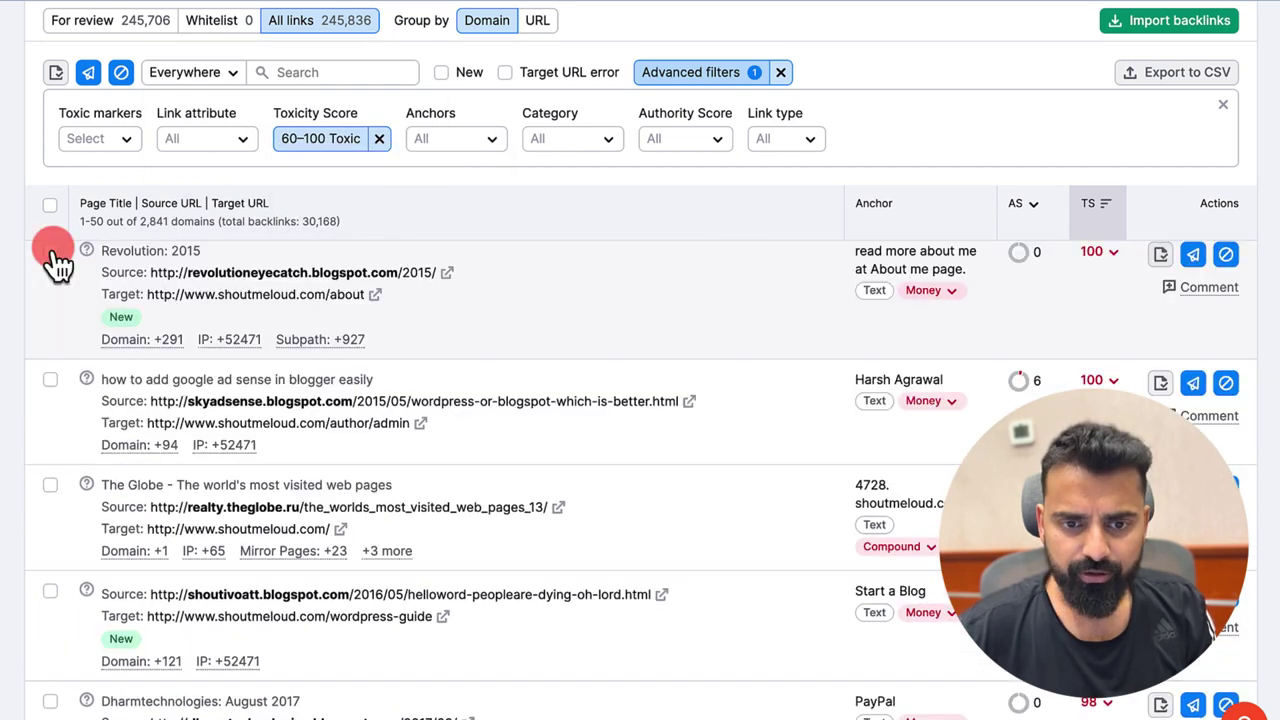
click(50, 252)
scroll(70, 360, down, 5)
click(55, 372)
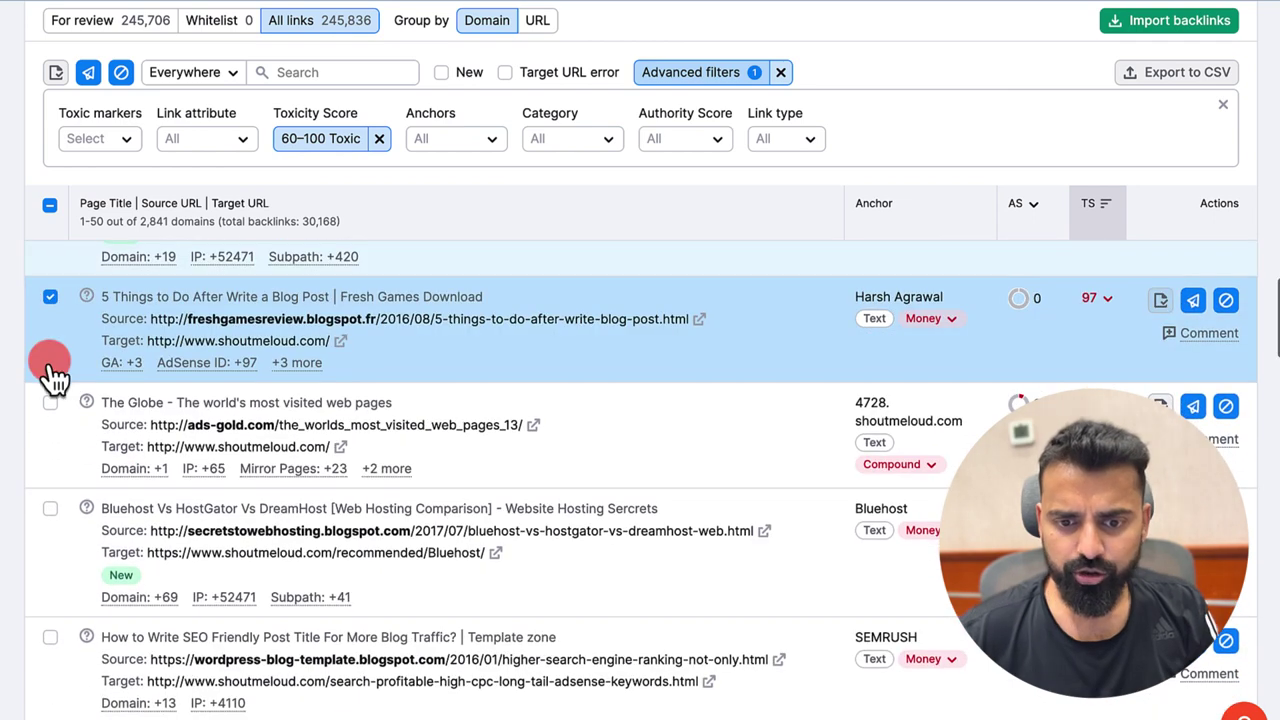
click(49, 405)
scroll(48, 412, down, 2)
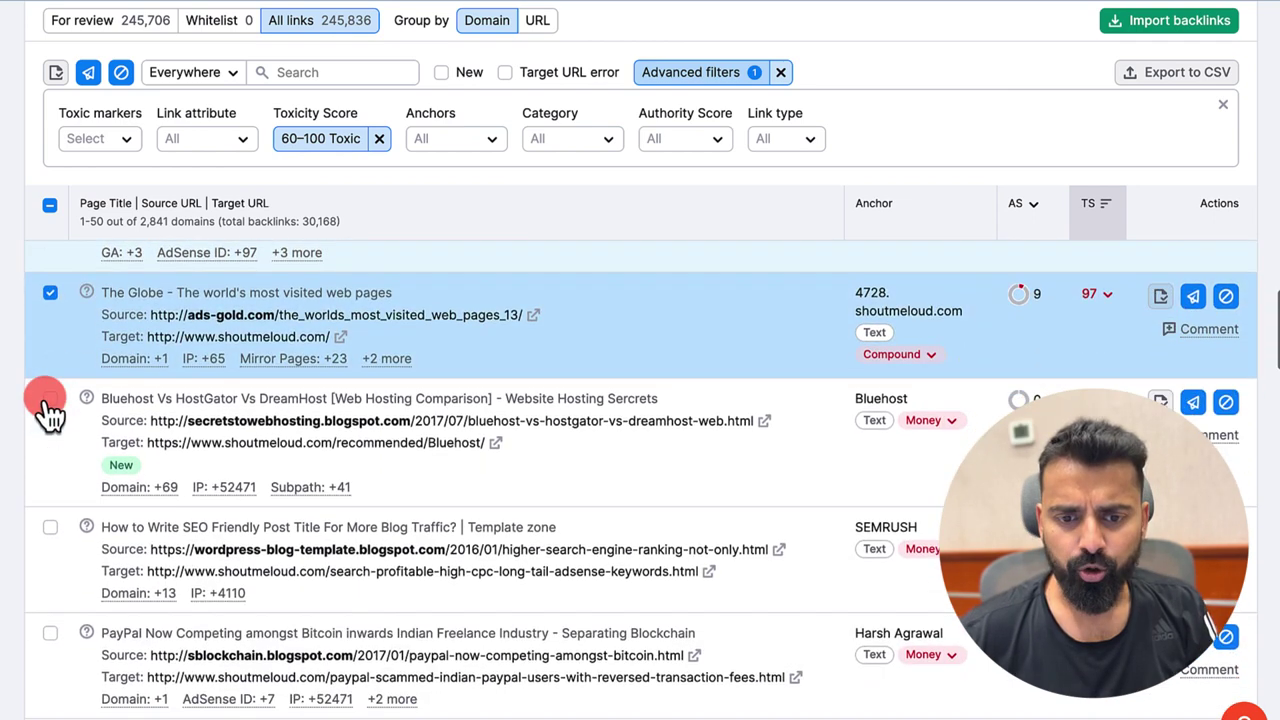
click(49, 405)
click(121, 466)
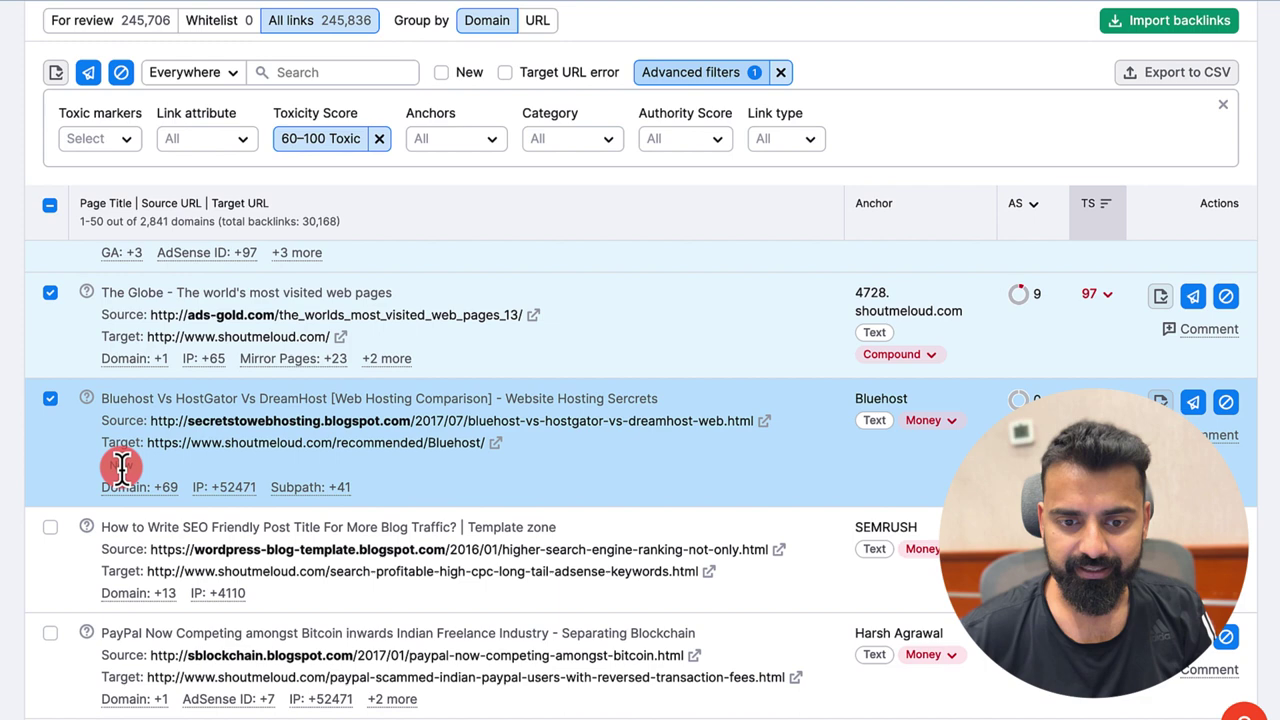
Step: Mark the infowaye.blogspot.ru backlink and move the 16 selected links' domains to the Disavow list
scroll(110, 455, down, 2)
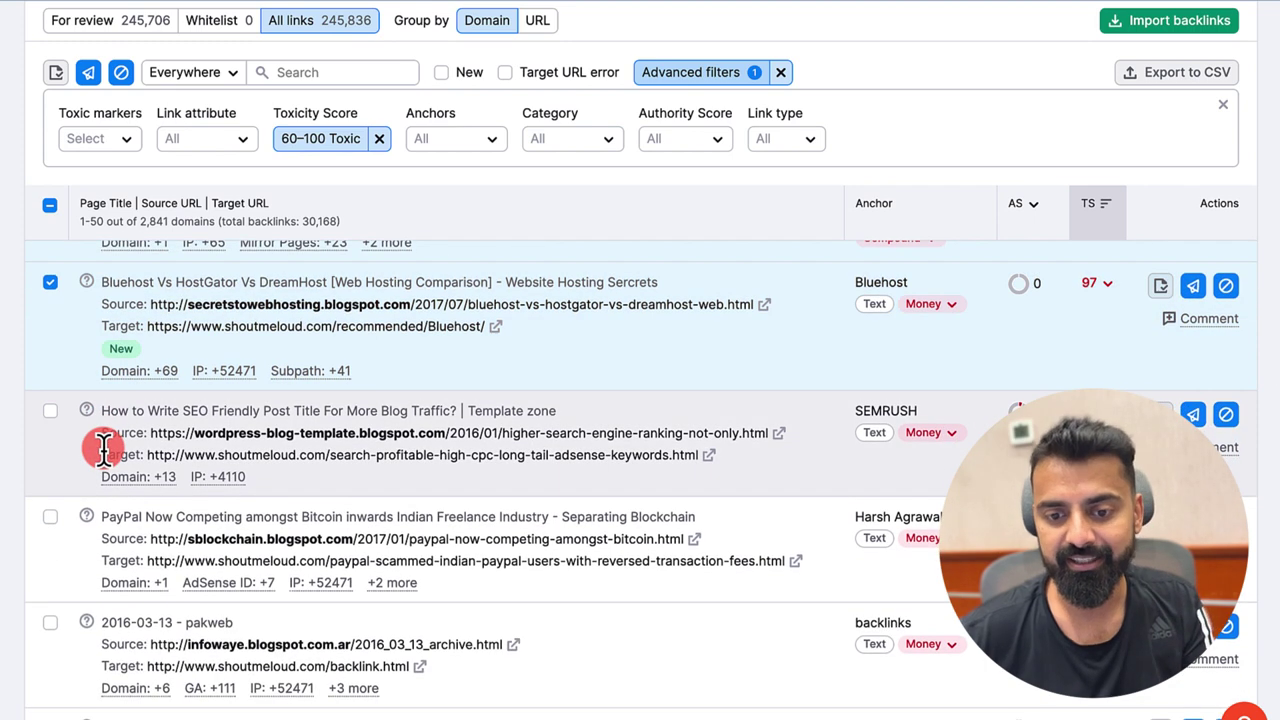
scroll(141, 437, down, 4)
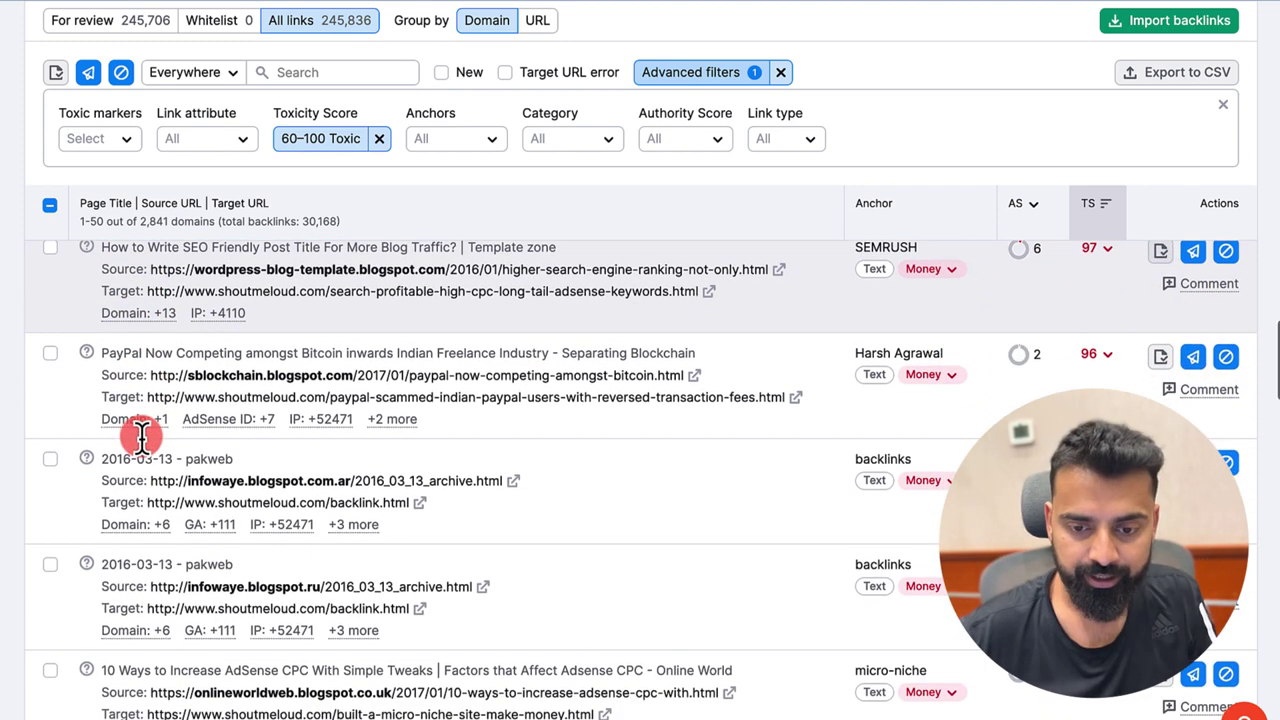
click(50, 490)
scroll(50, 490, down, 2)
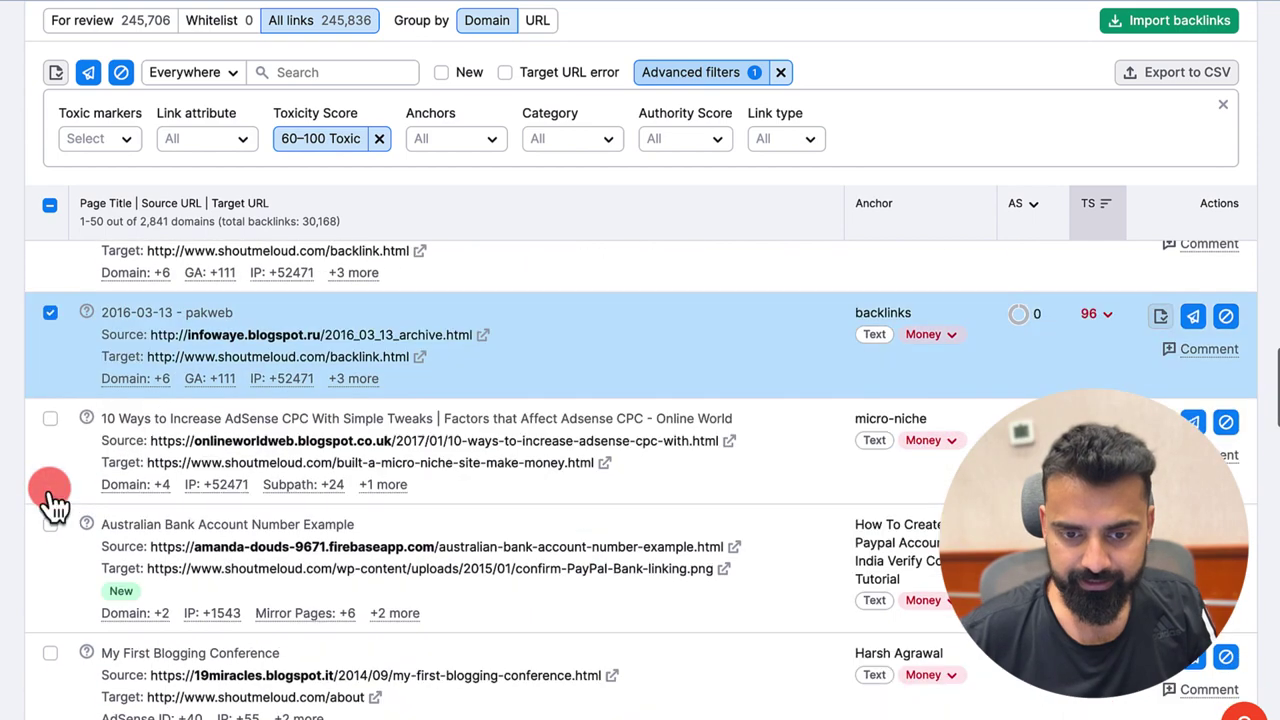
scroll(50, 490, down, 3)
scroll(49, 488, down, 20)
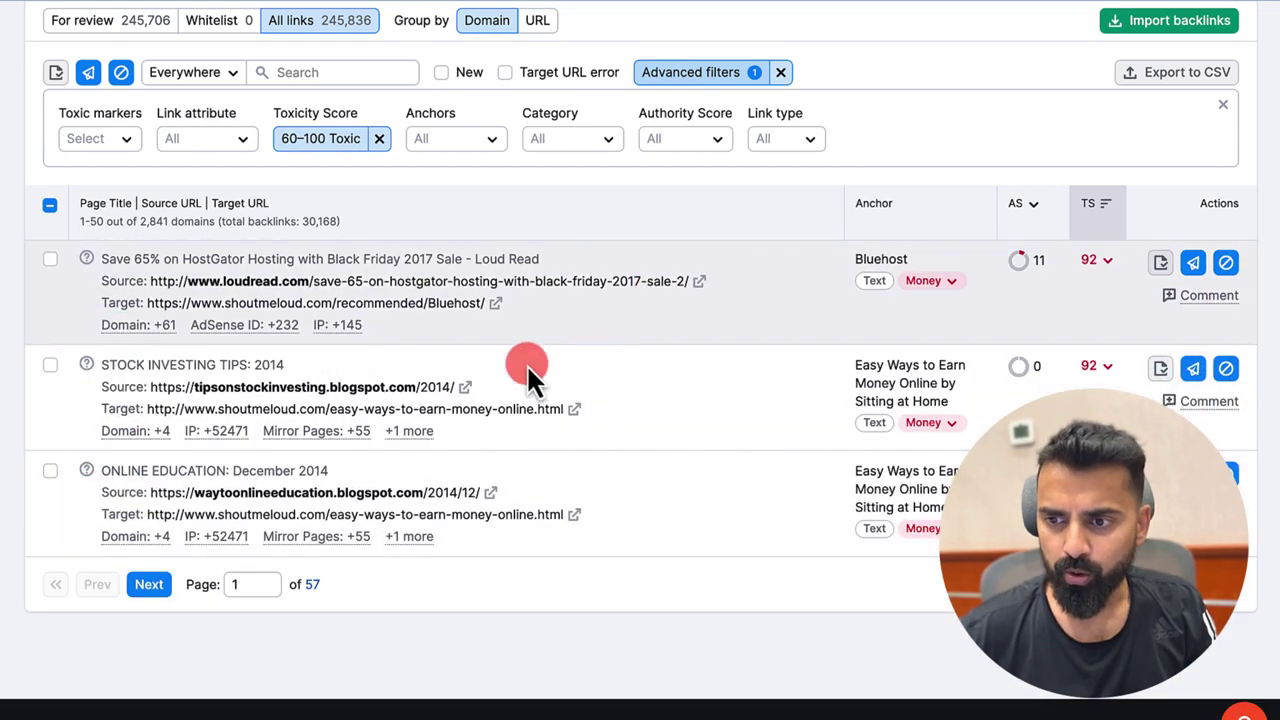
scroll(470, 375, up, 10)
scroll(407, 386, up, 15)
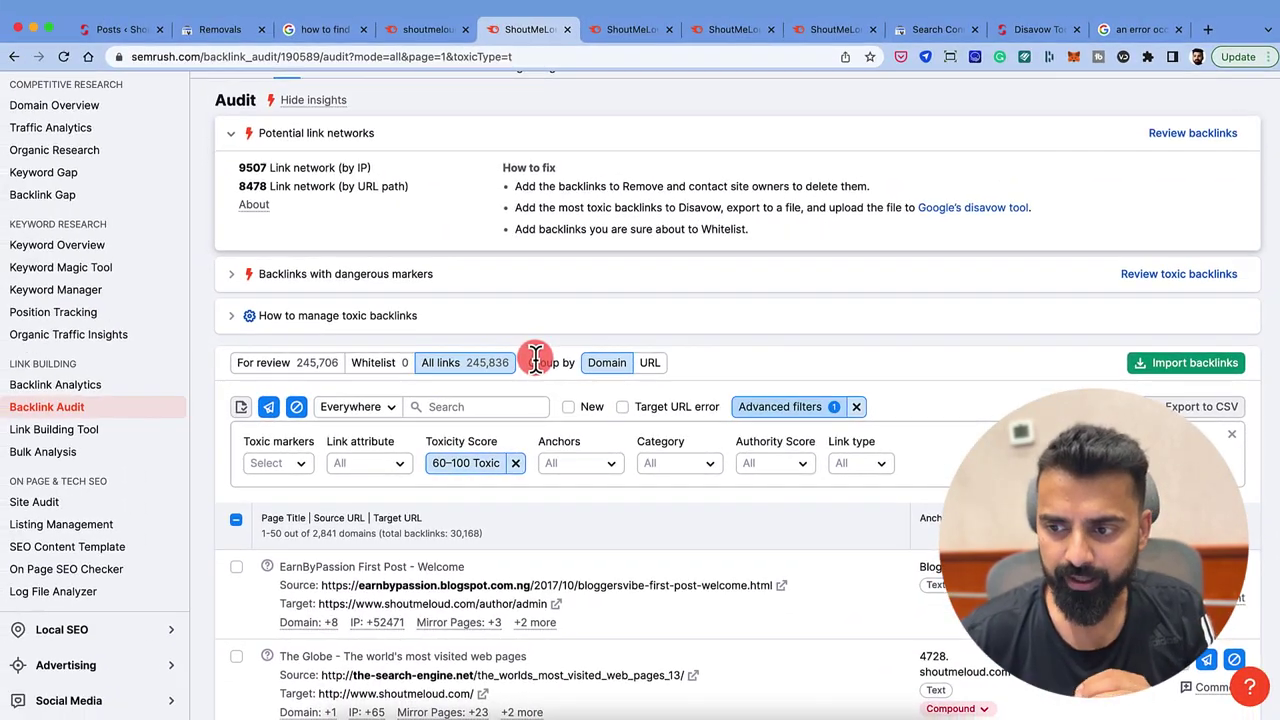
scroll(536, 360, up, 3)
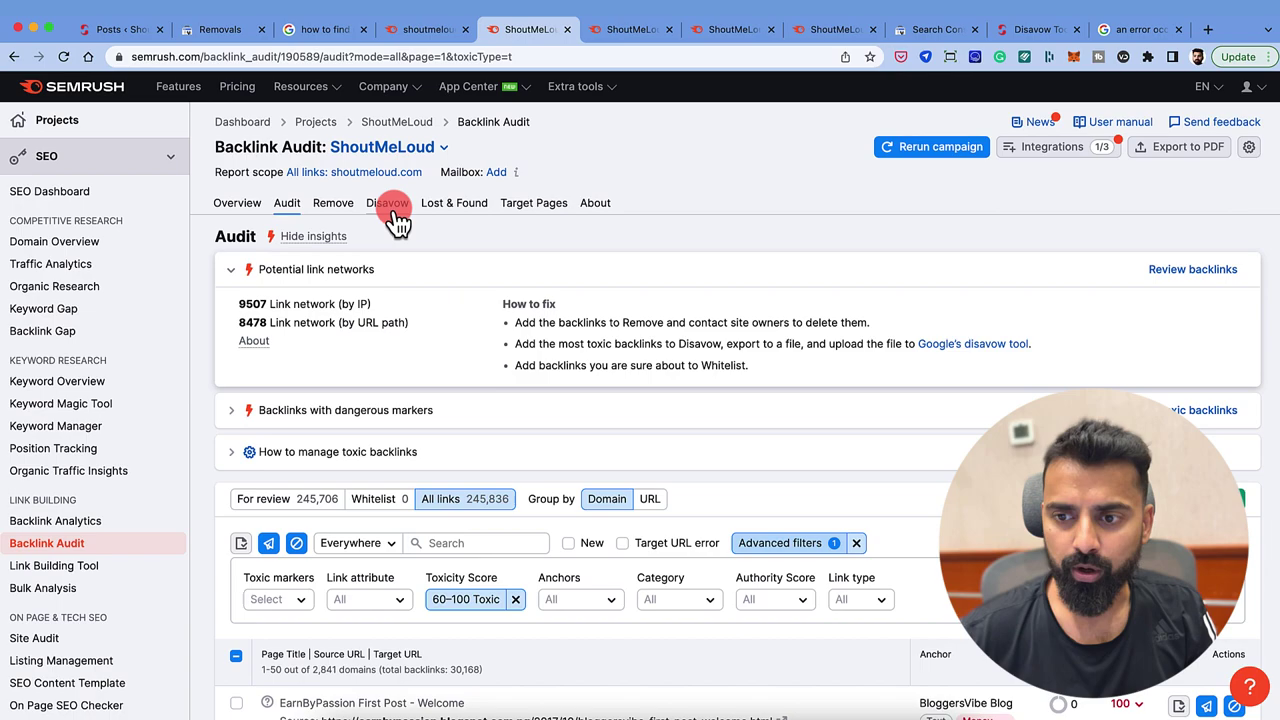
scroll(297, 457, down, 2)
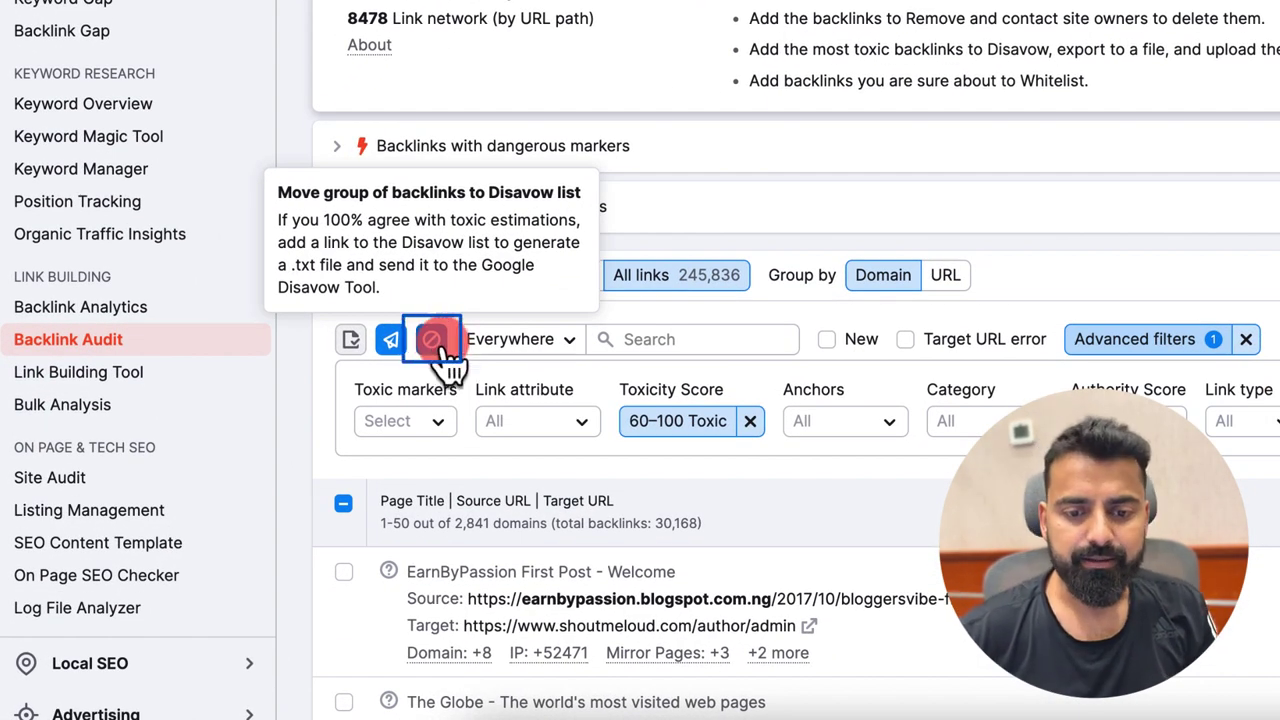
click(433, 340)
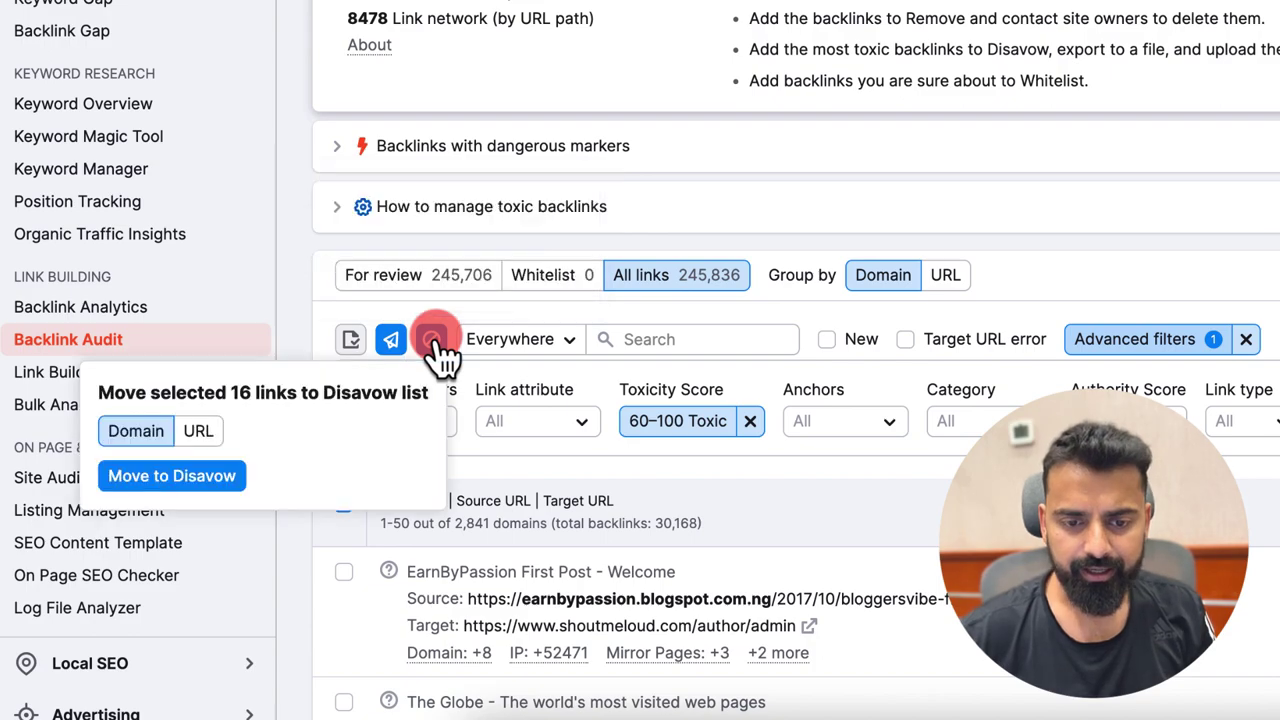
click(198, 480)
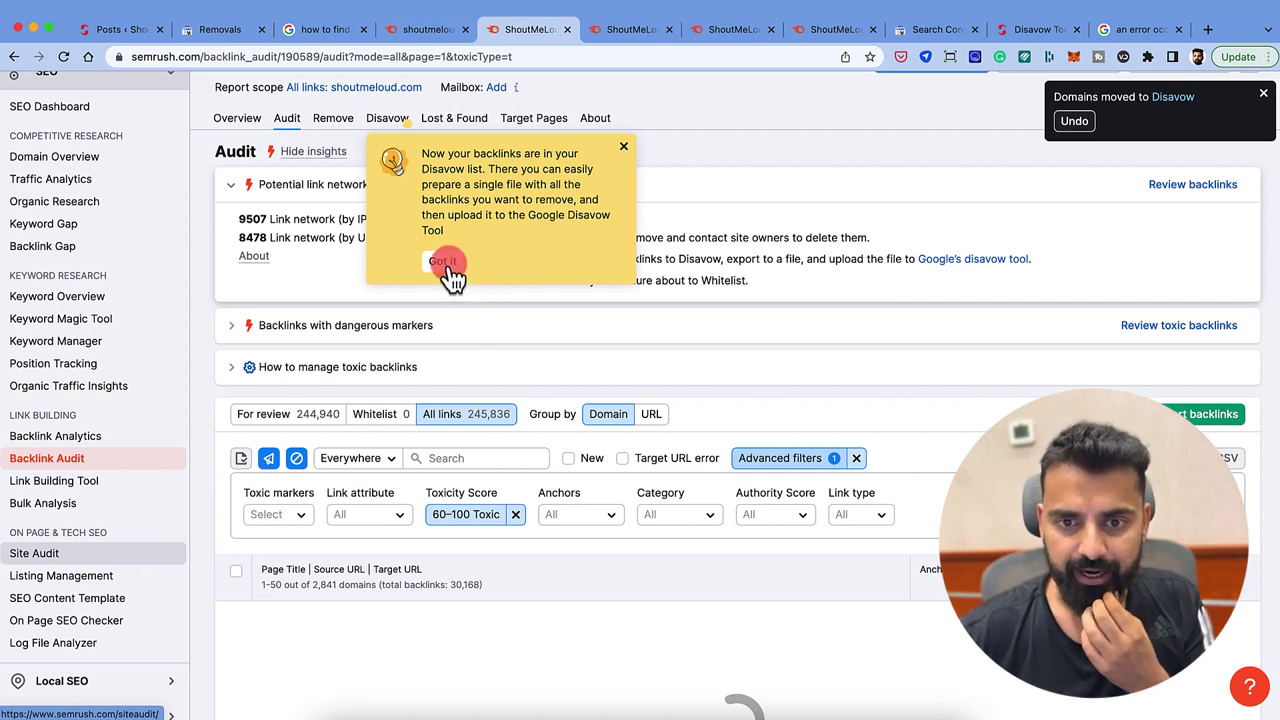
Step: Open the Backlink Audit Disavow tab and look through its 113 disavowed domains
click(390, 118)
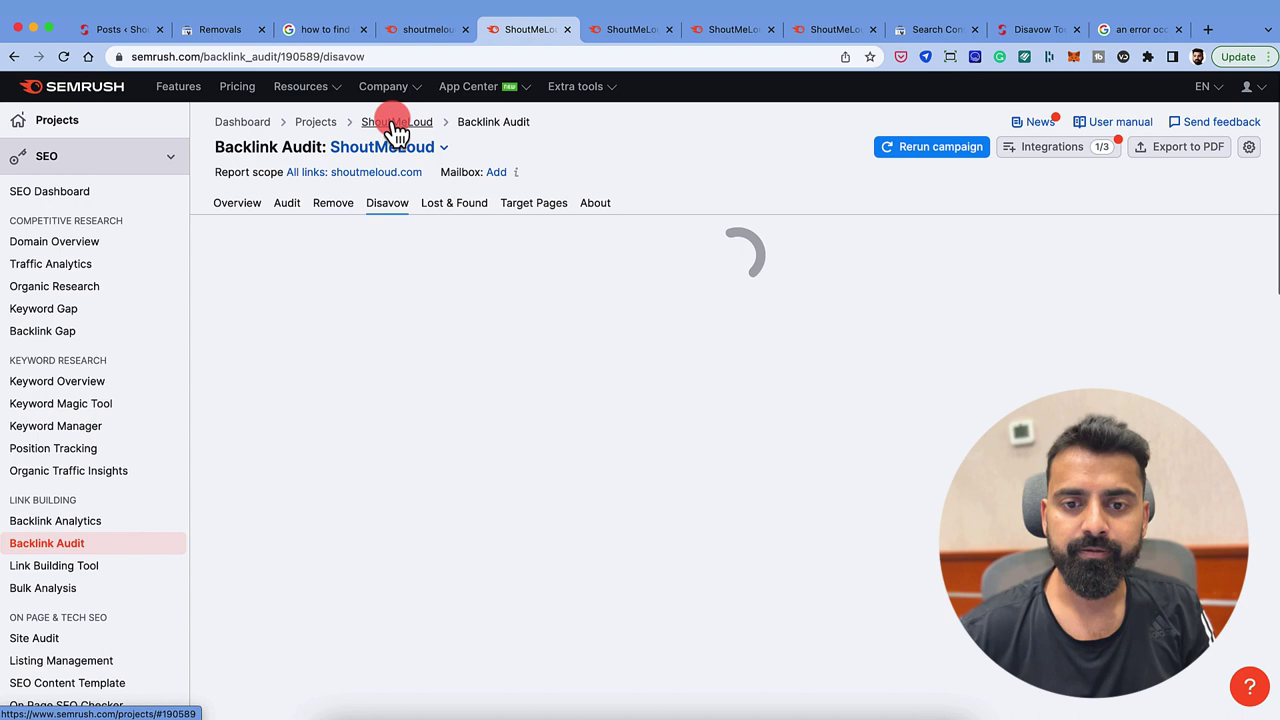
scroll(571, 238, down, 2)
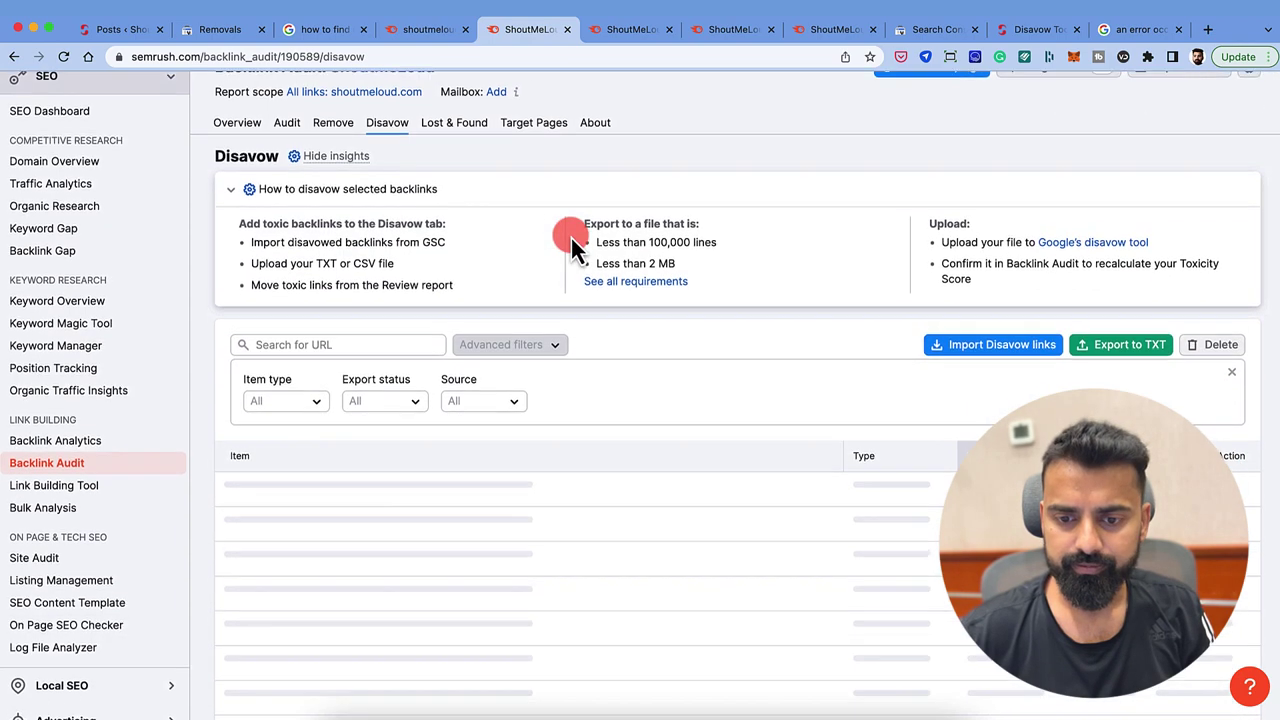
scroll(571, 238, down, 3)
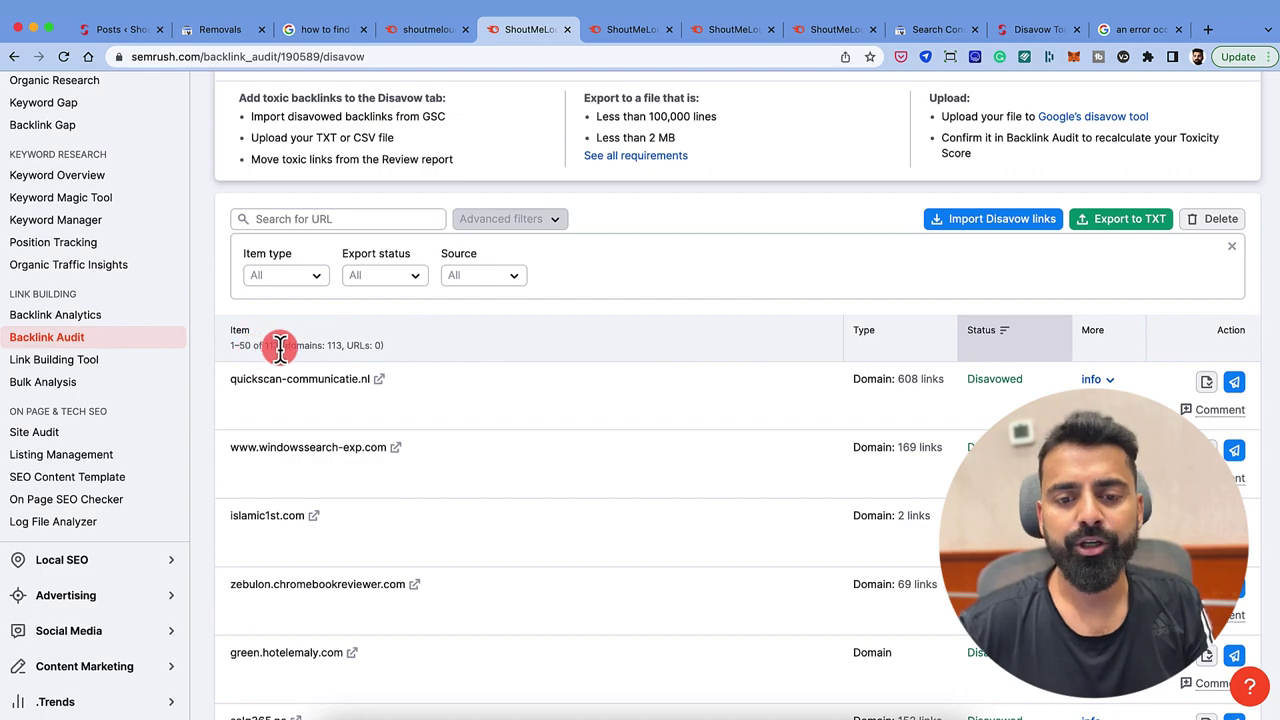
scroll(351, 410, down, 10)
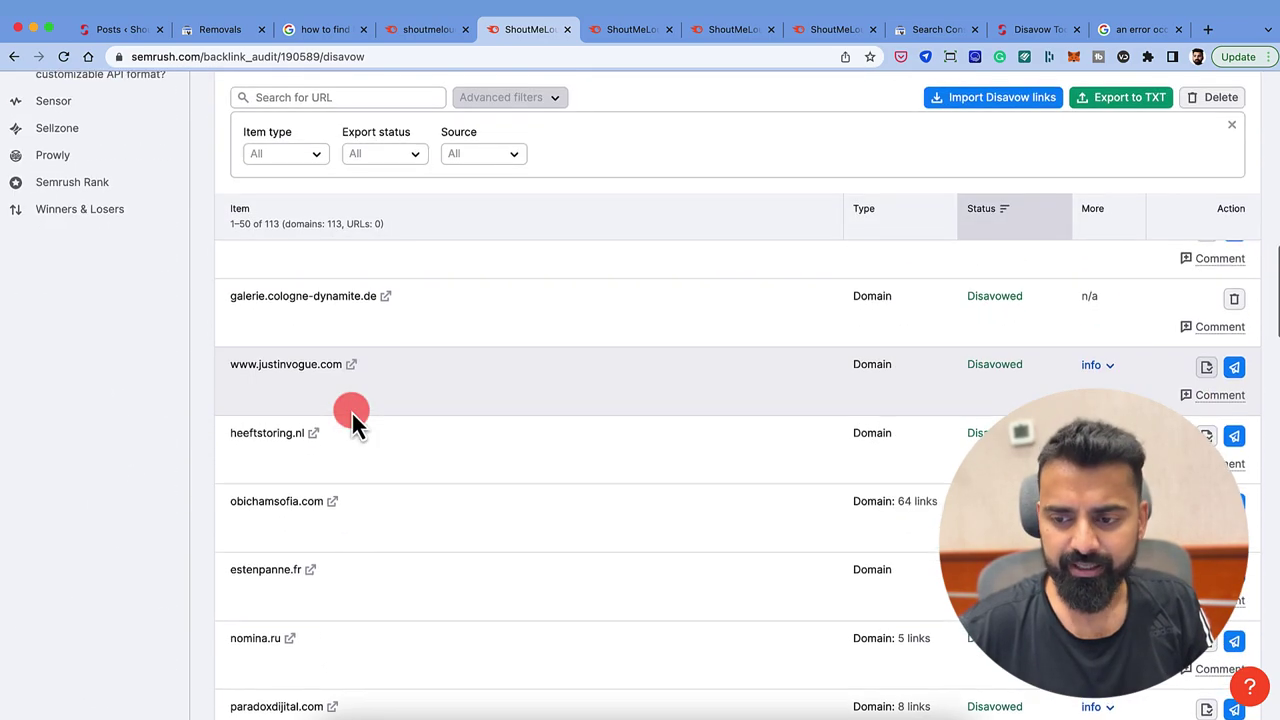
scroll(351, 410, down, 15)
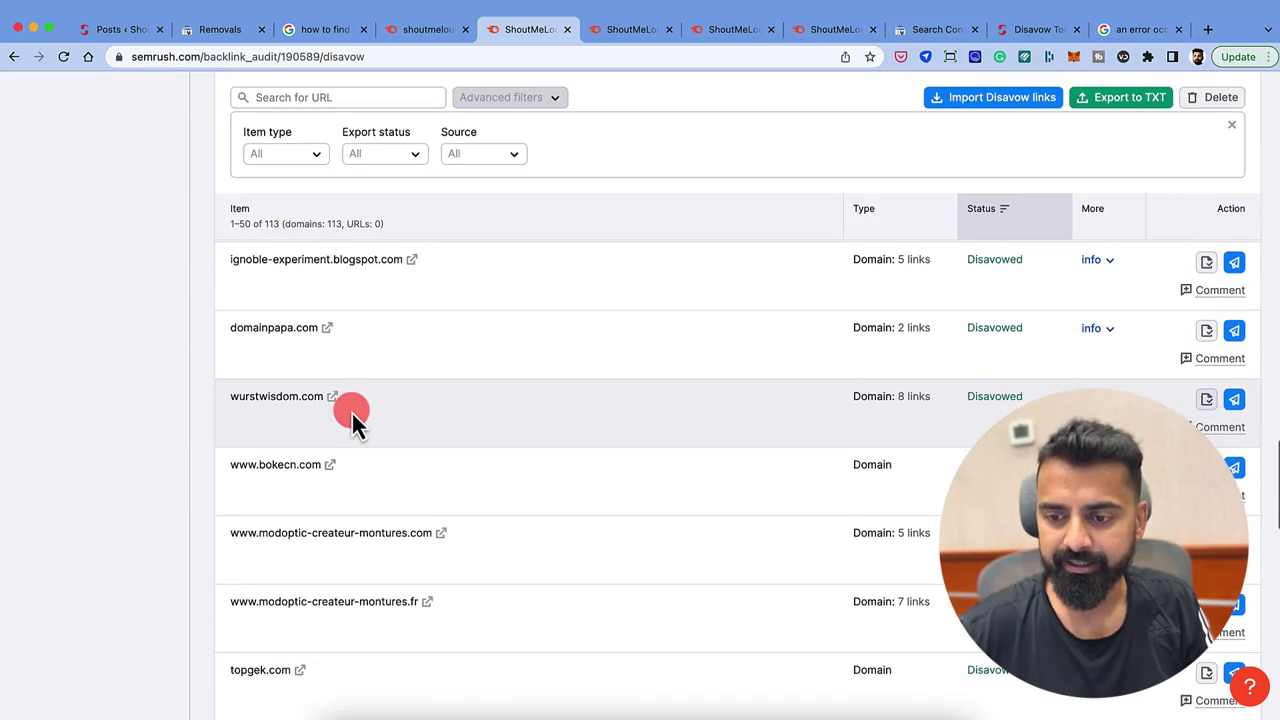
scroll(352, 413, down, 10)
scroll(352, 413, up, 20)
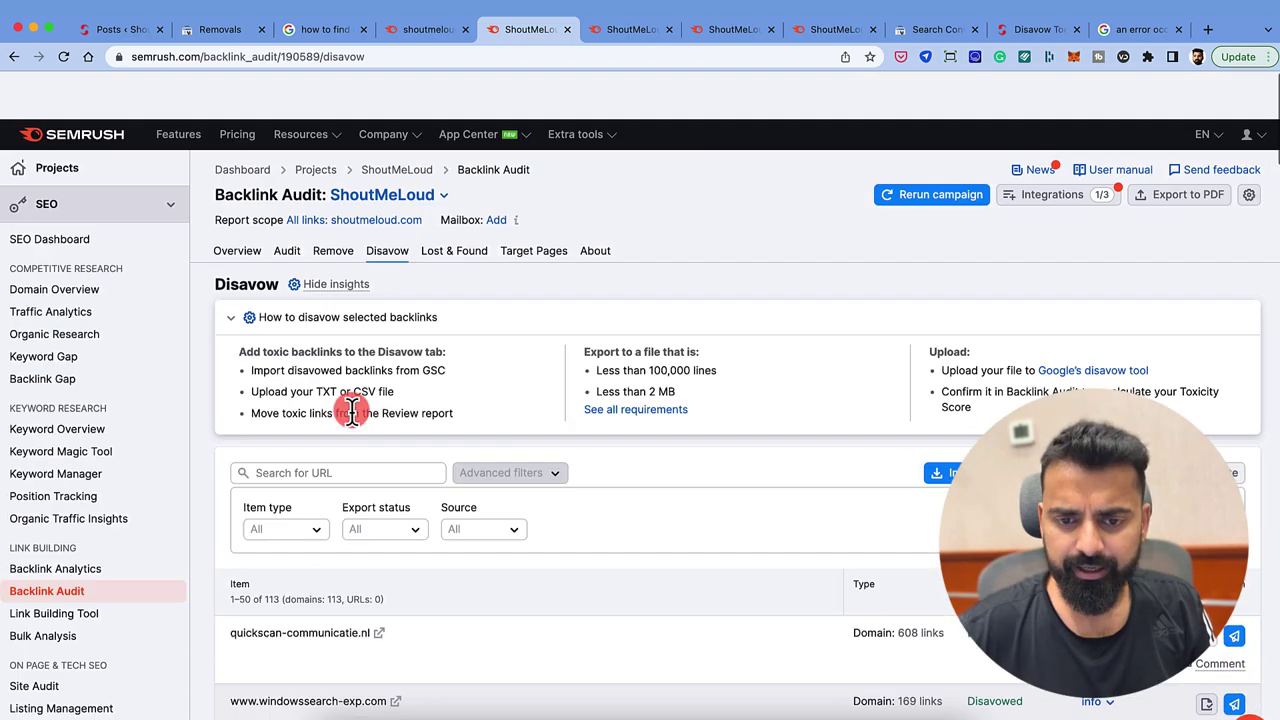
scroll(544, 327, down, 1)
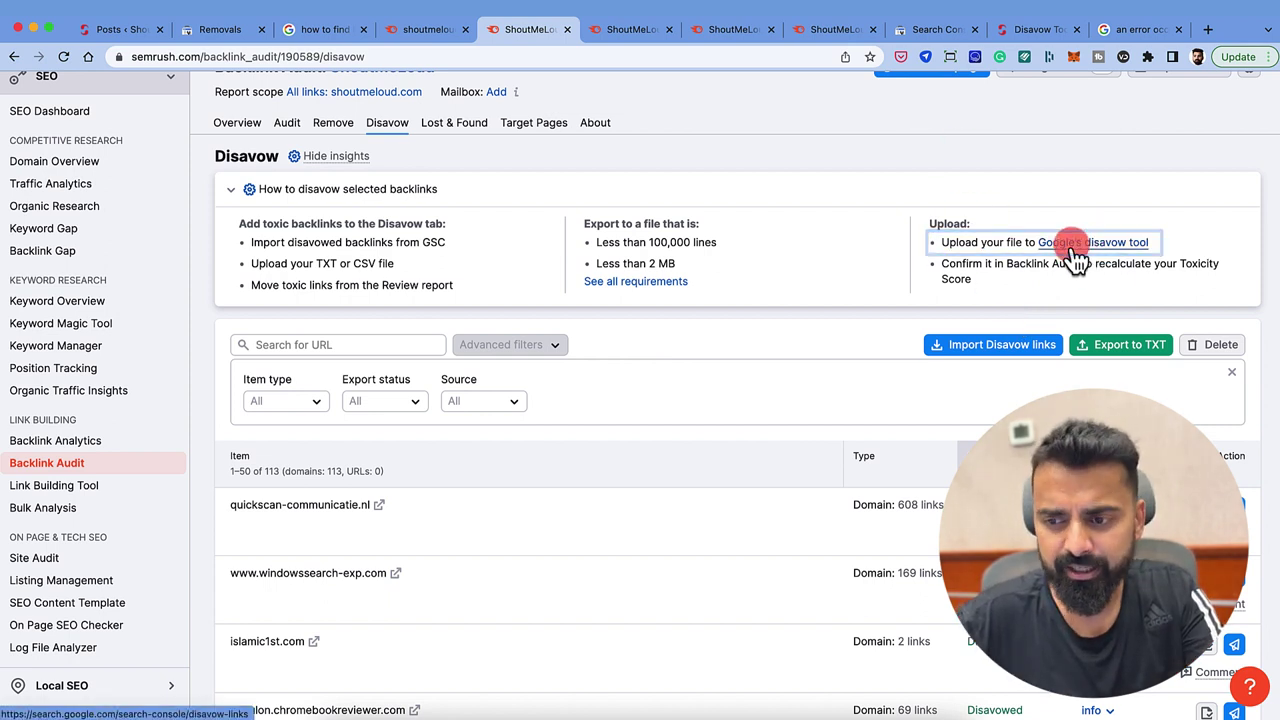
Step: Download Google's current disavow list of 1166 domains and 4 URLs as a .txt file
click(948, 36)
drag(948, 36, 601, 29)
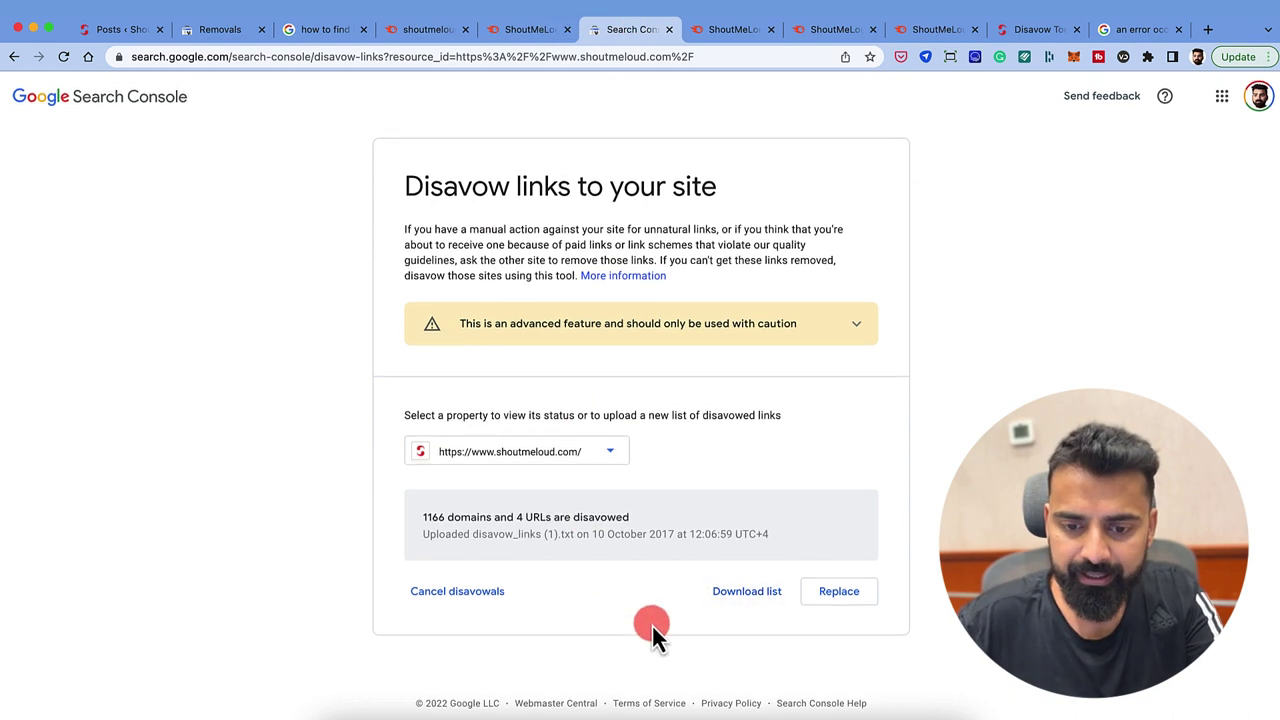
click(730, 598)
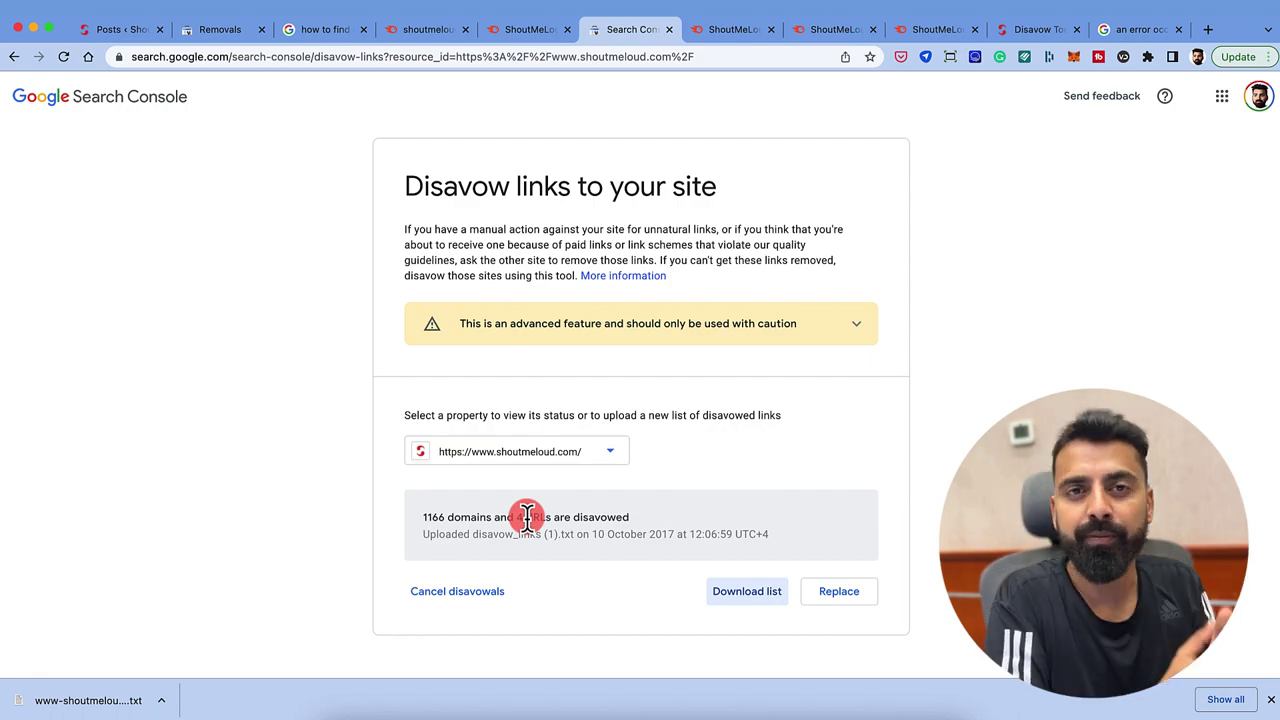
Step: Import the downloaded Google disavow file into the Semrush Disavow list
click(533, 30)
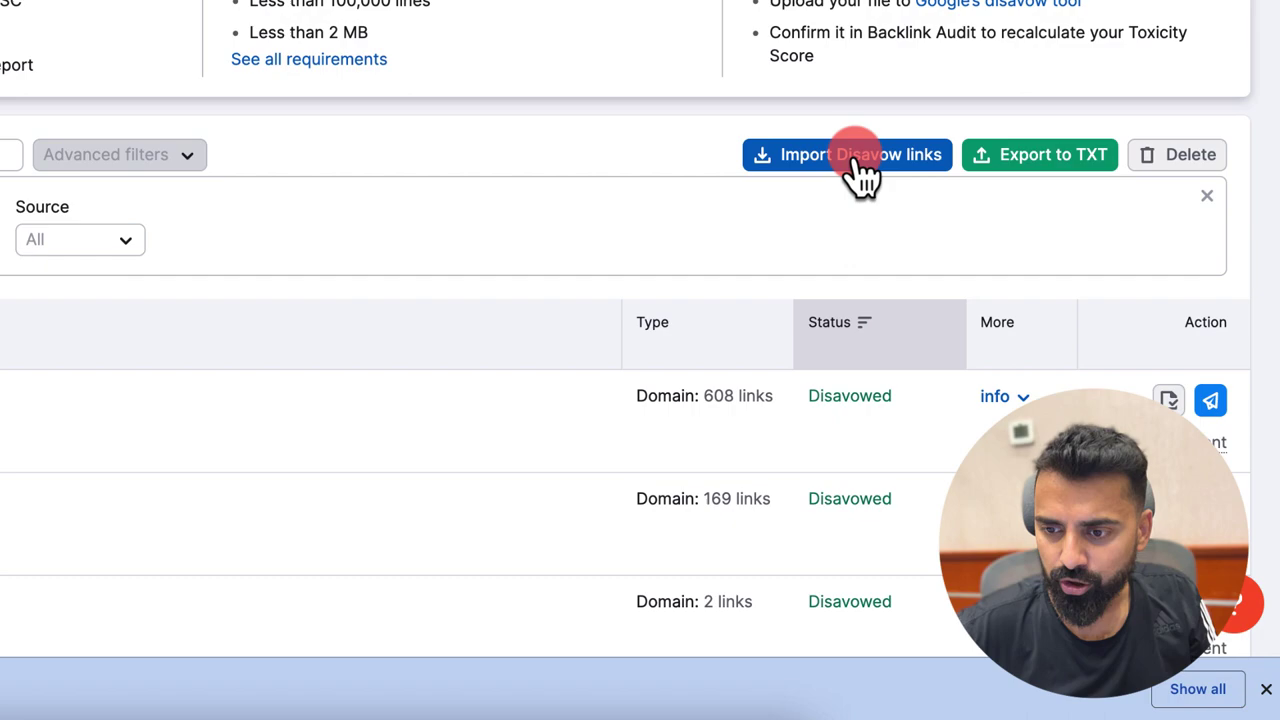
click(852, 162)
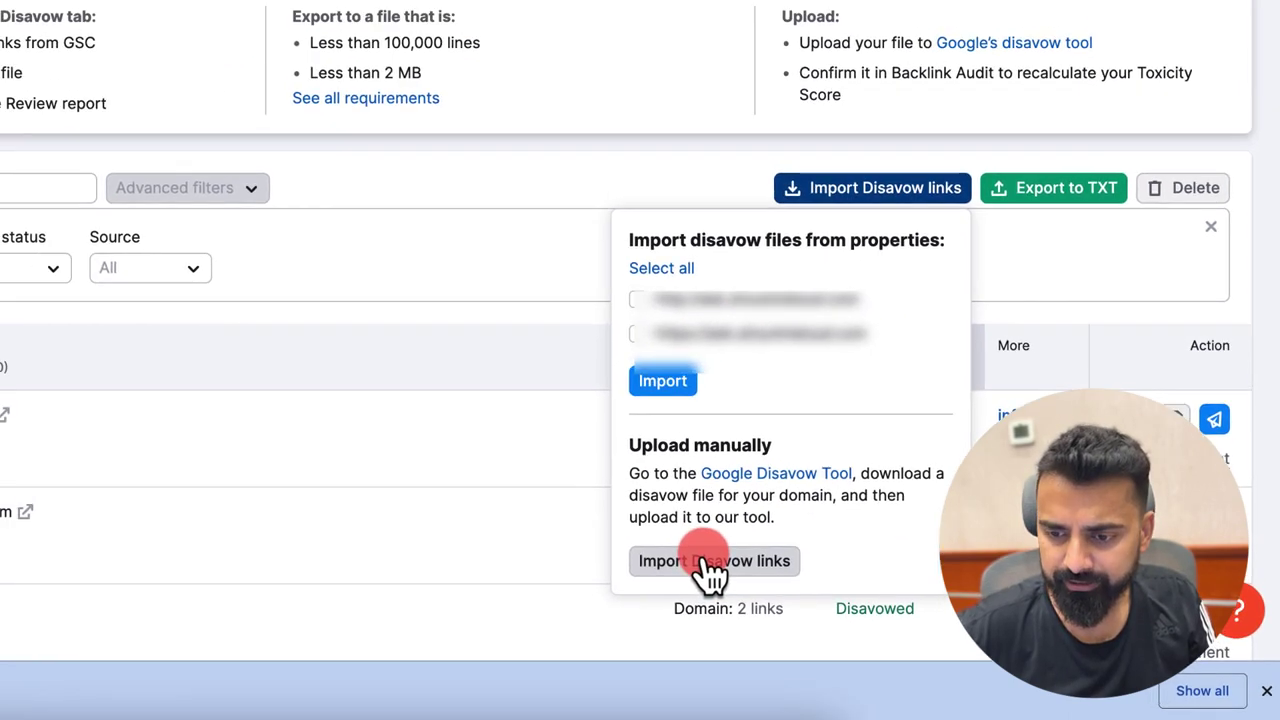
click(710, 572)
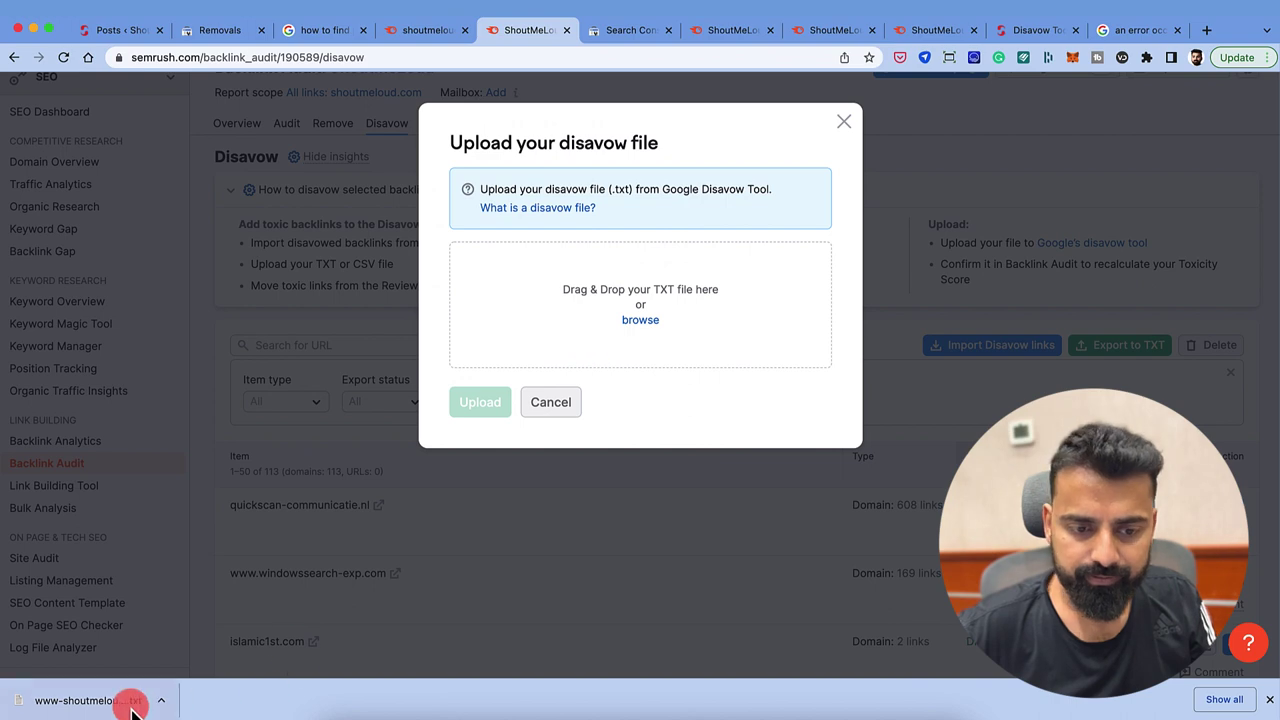
drag(133, 707, 586, 299)
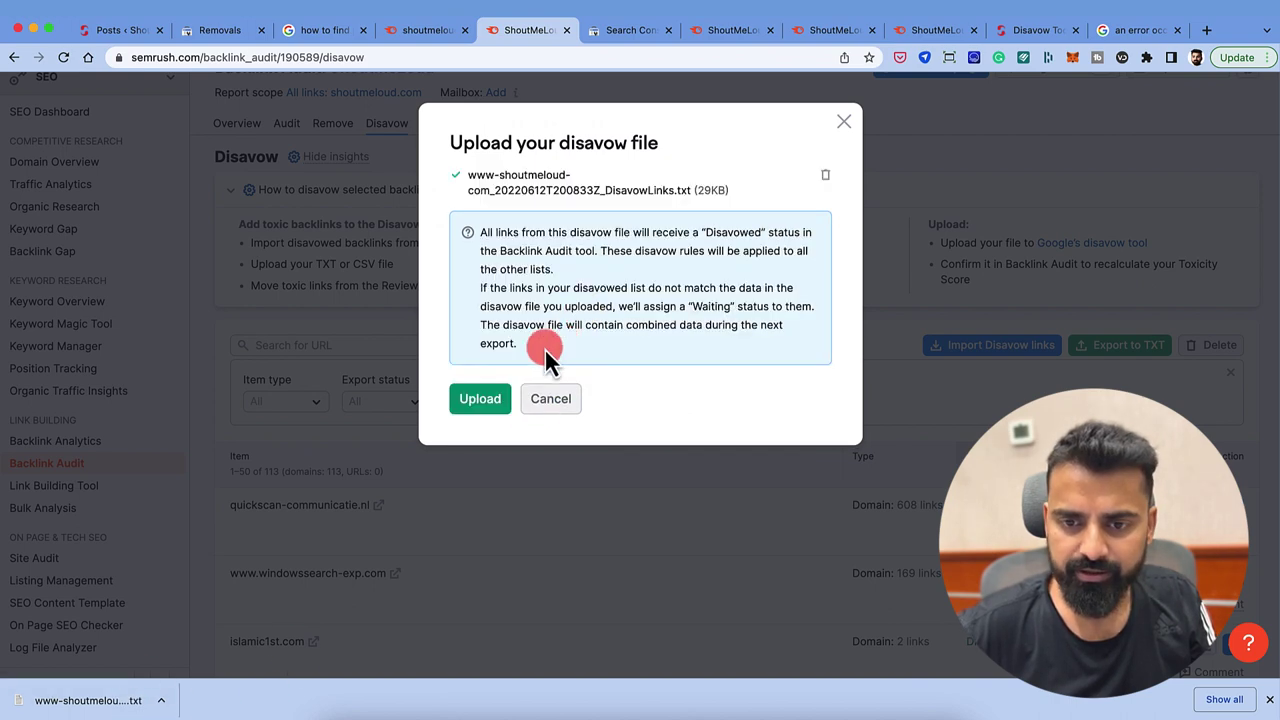
click(492, 398)
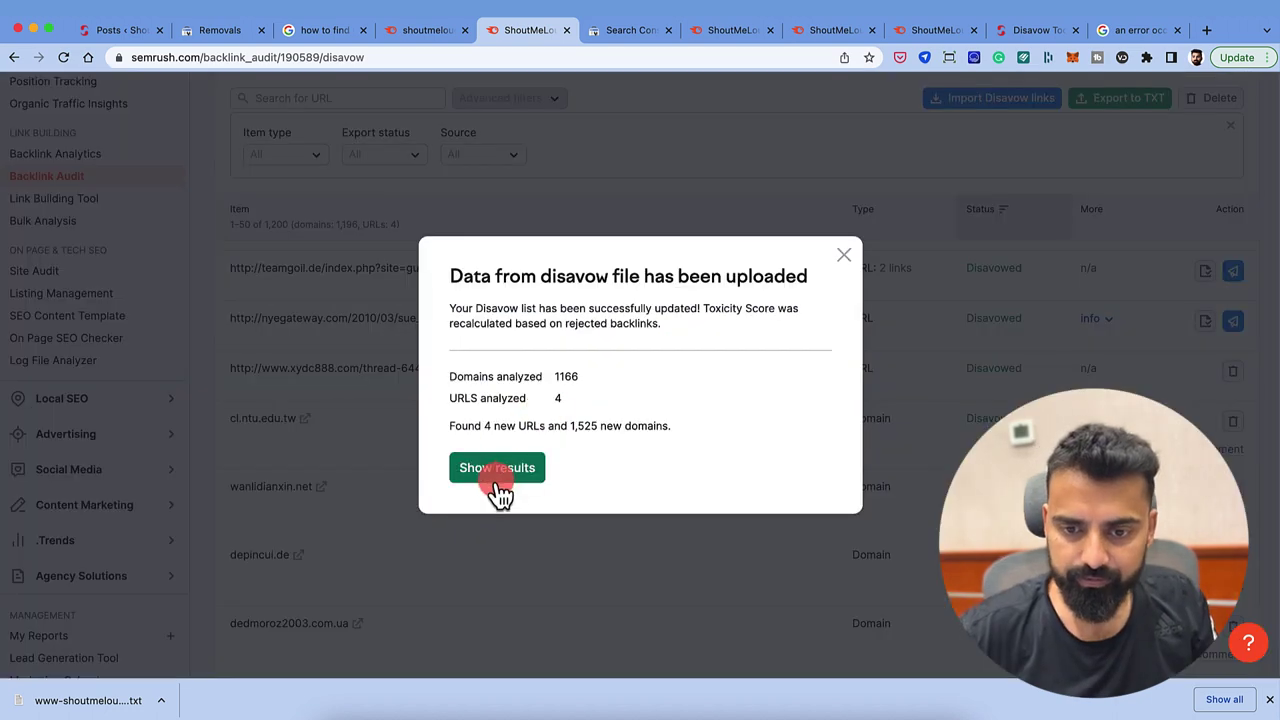
click(842, 256)
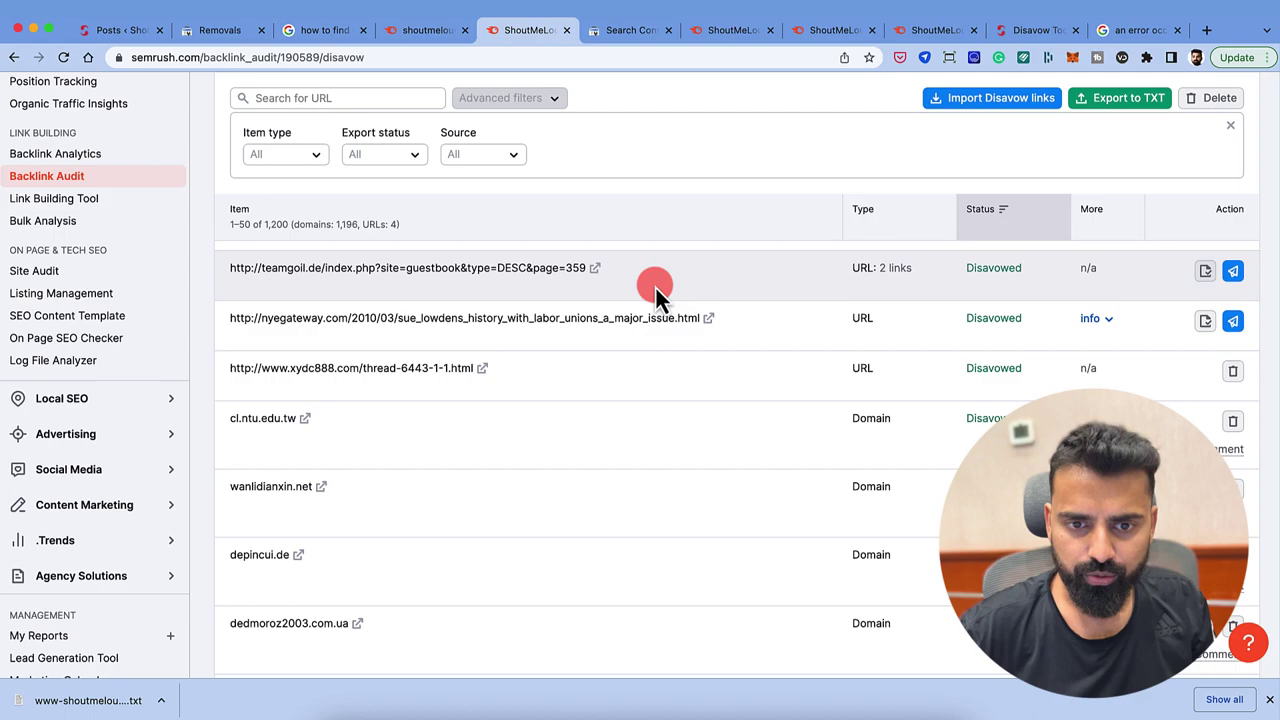
Step: Export the merged 1,200-item disavow list (1,196 domains, 4 URLs) to TXT
scroll(655, 285, up, 5)
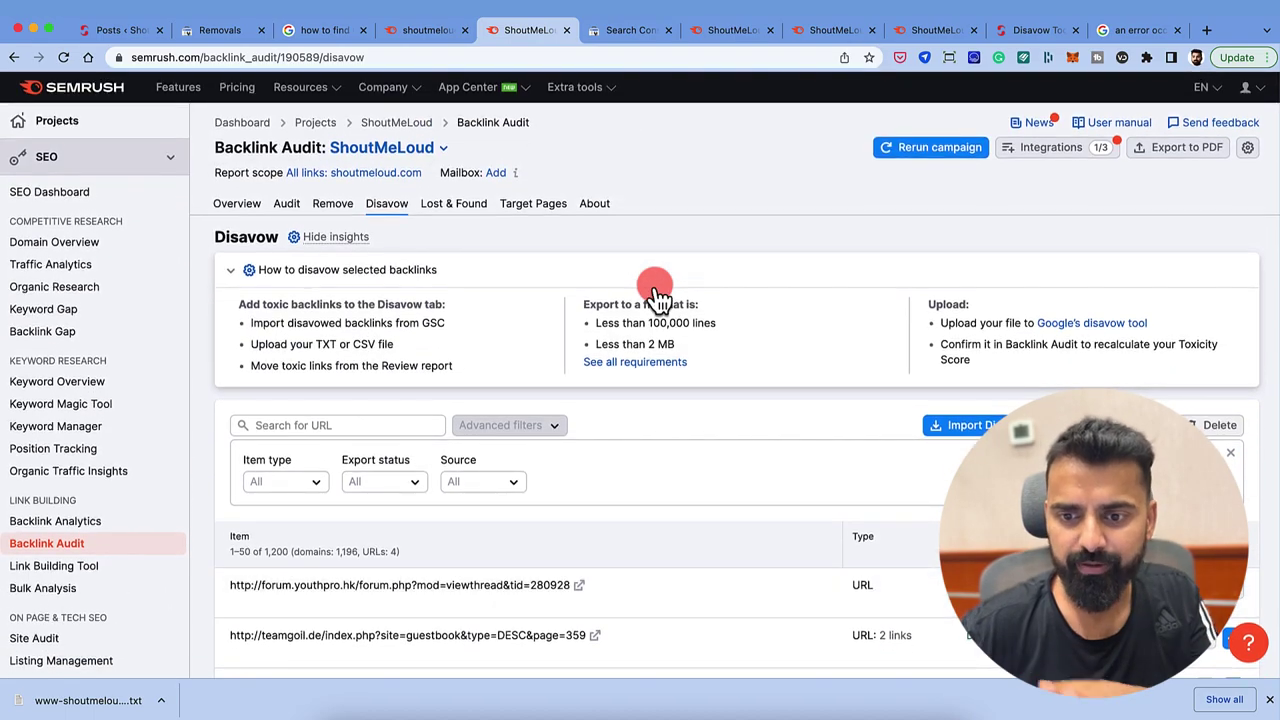
scroll(651, 290, down, 1)
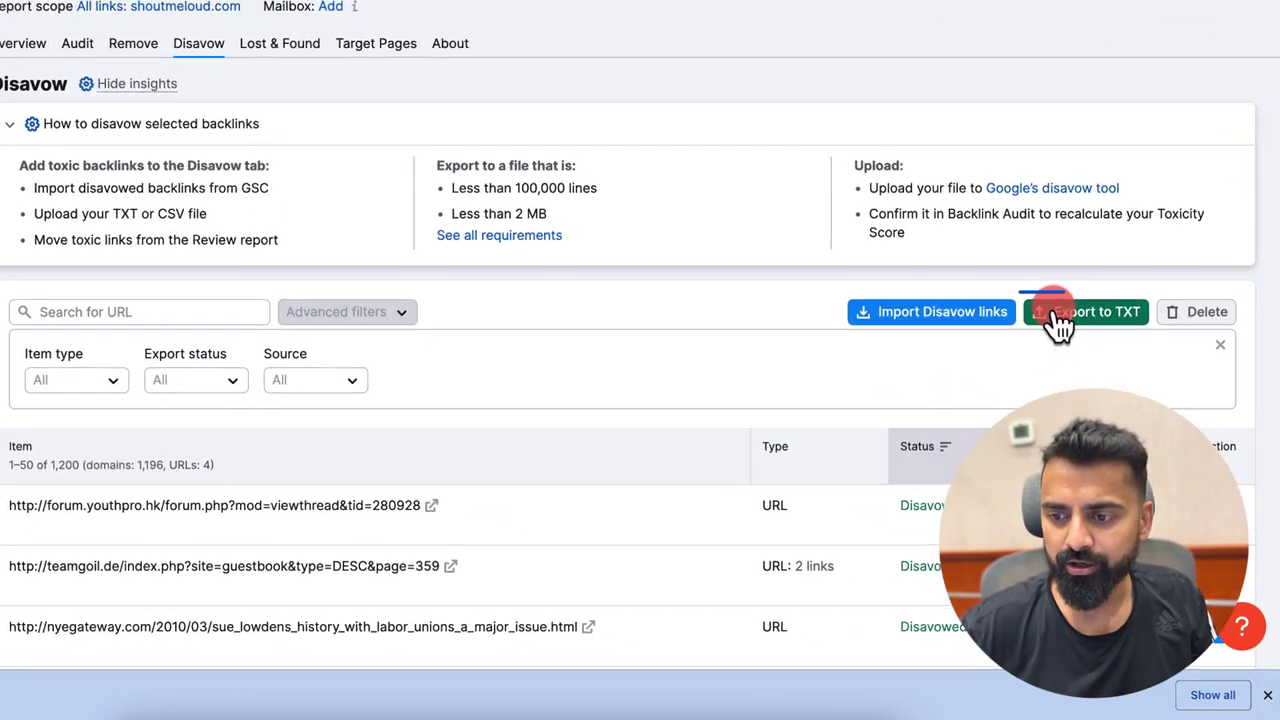
click(1097, 386)
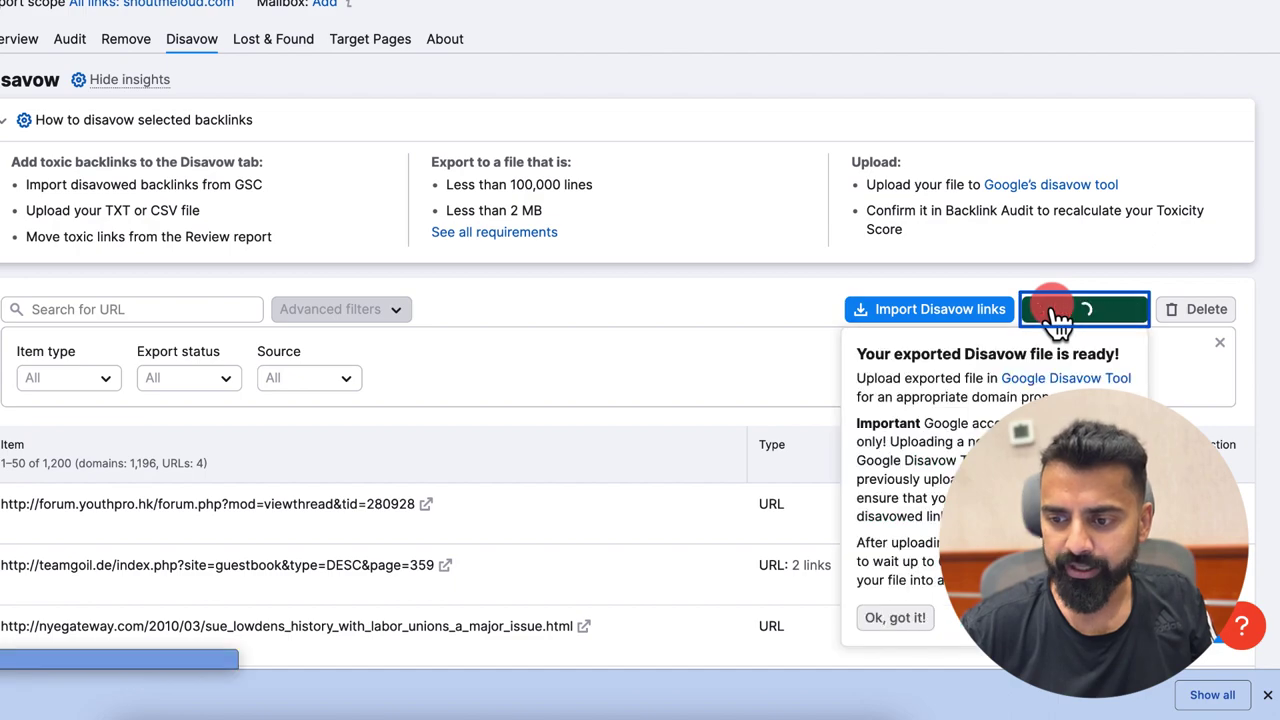
scroll(963, 380, down, 5)
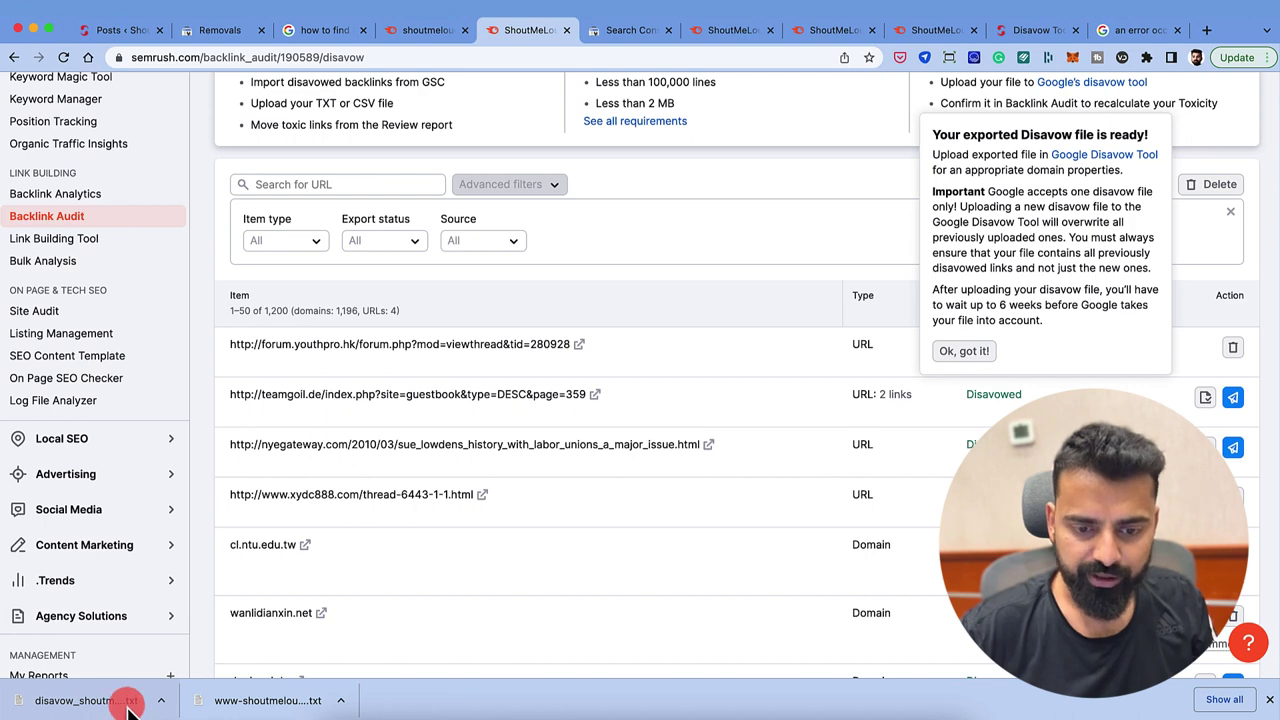
Step: Replace Google's disavow list with disavow_shoutmeloud.com_20220612.txt, giving 1649 domains and 4 URLs
click(627, 32)
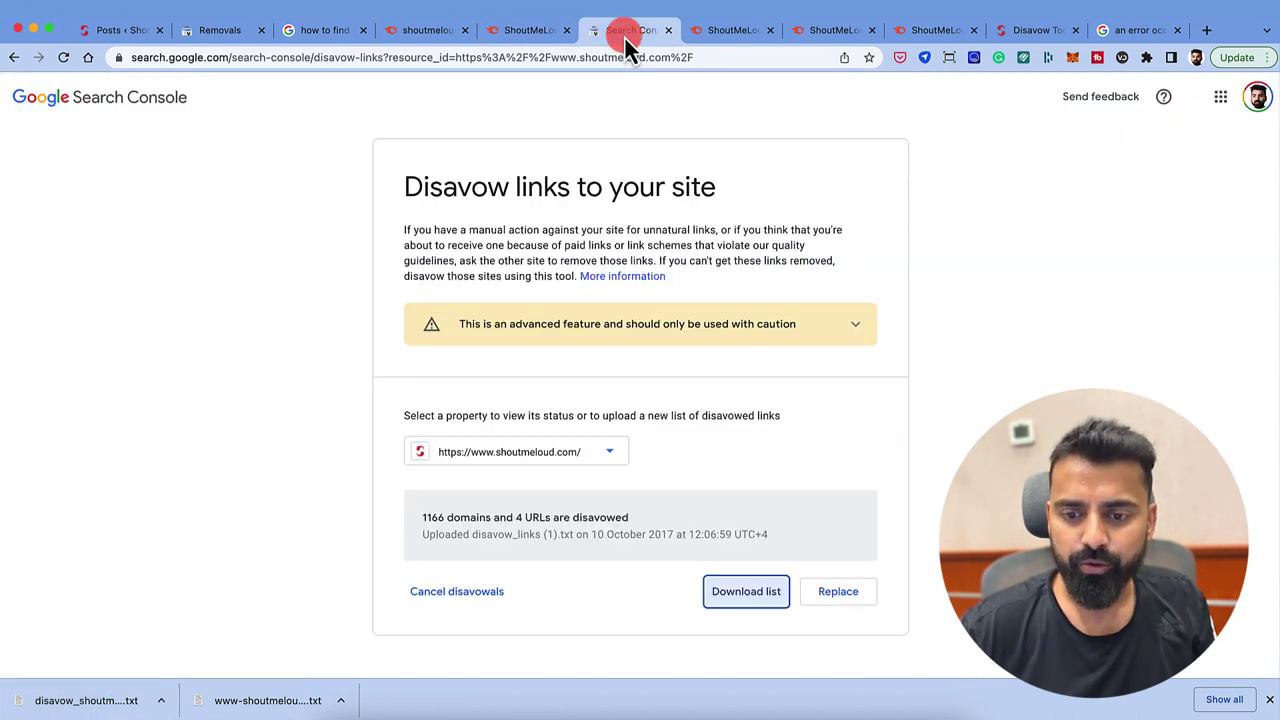
click(834, 597)
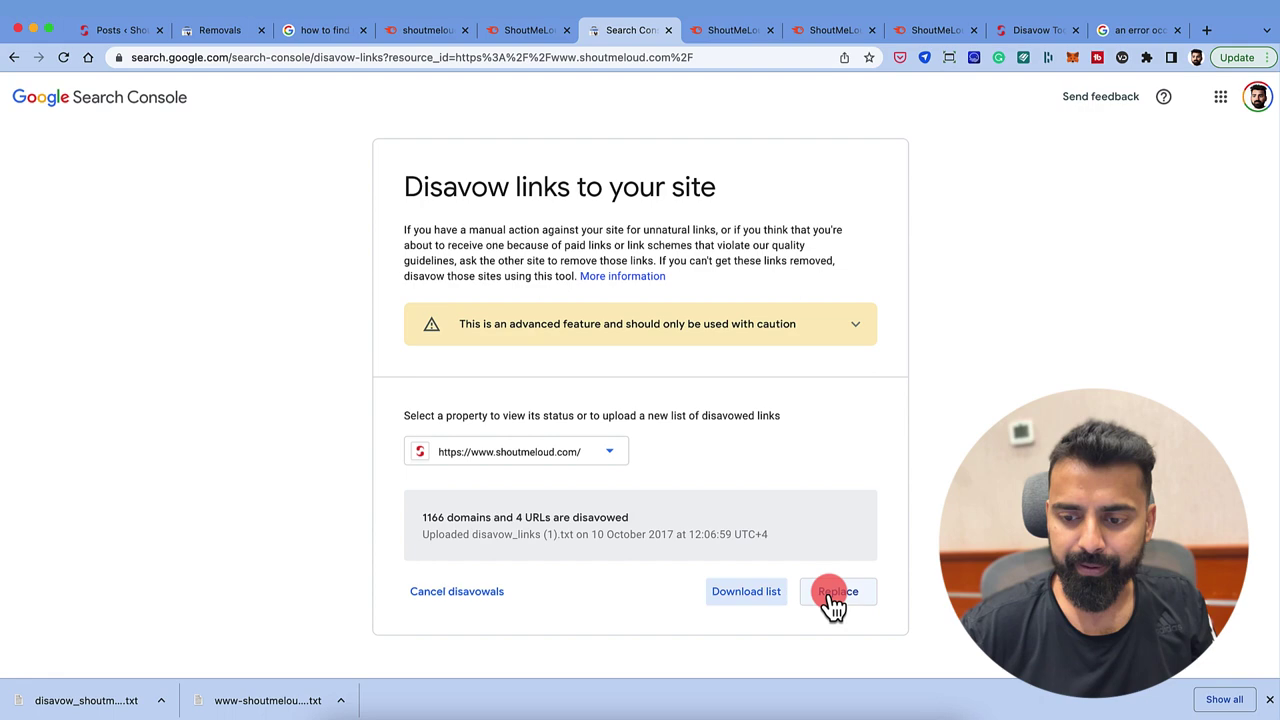
click(646, 395)
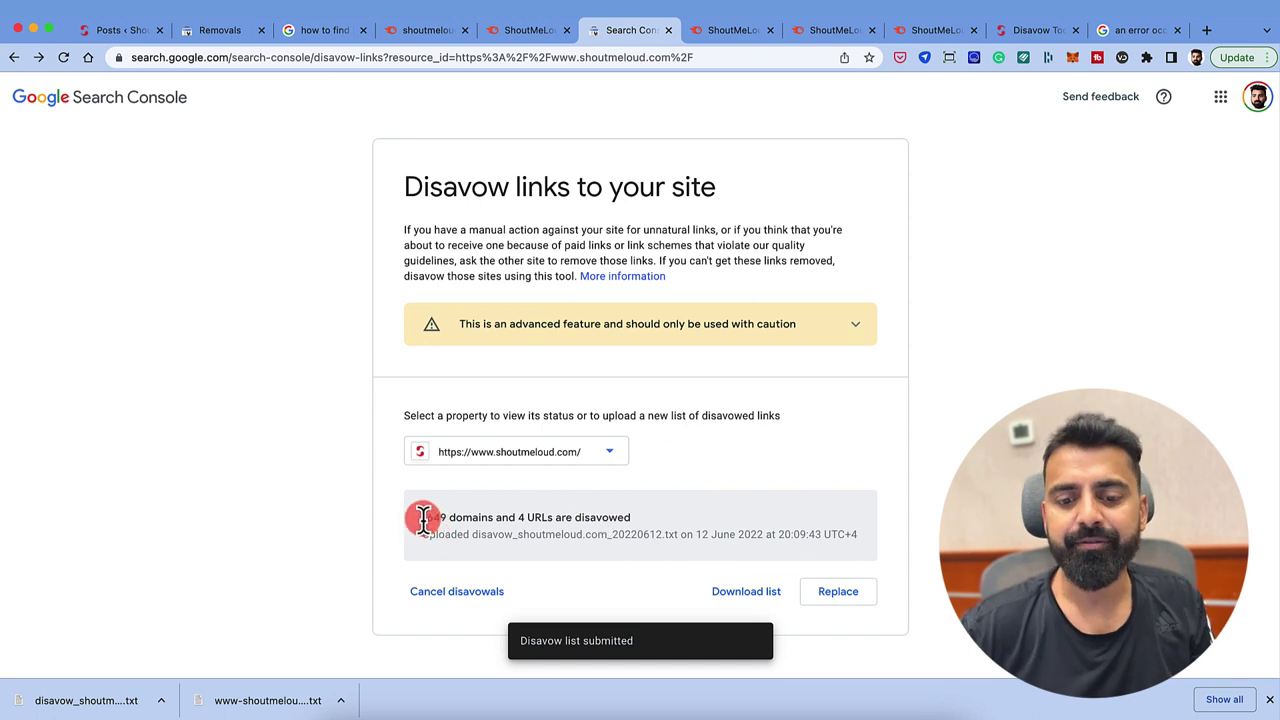
drag(423, 517, 465, 515)
click(481, 515)
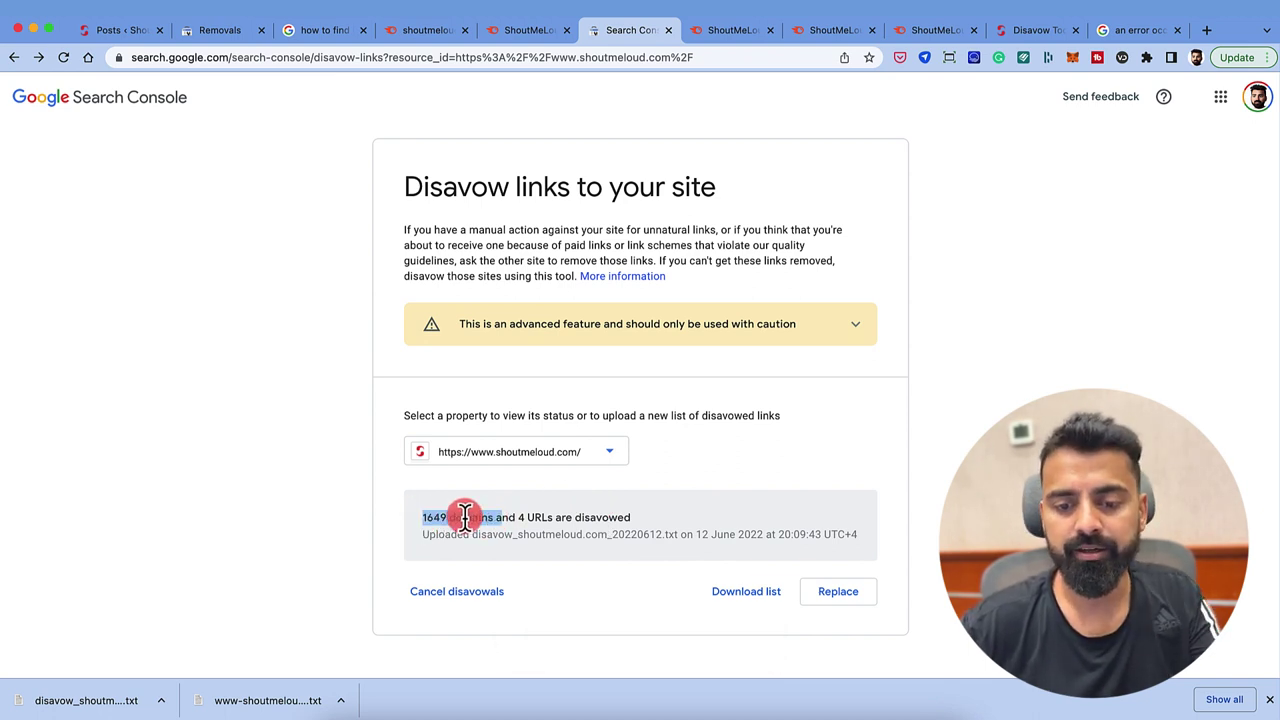
Step: Return to the shoutmeloud.com Backlink Analytics report, showing 54 to disavow and 44 disavowed
click(521, 38)
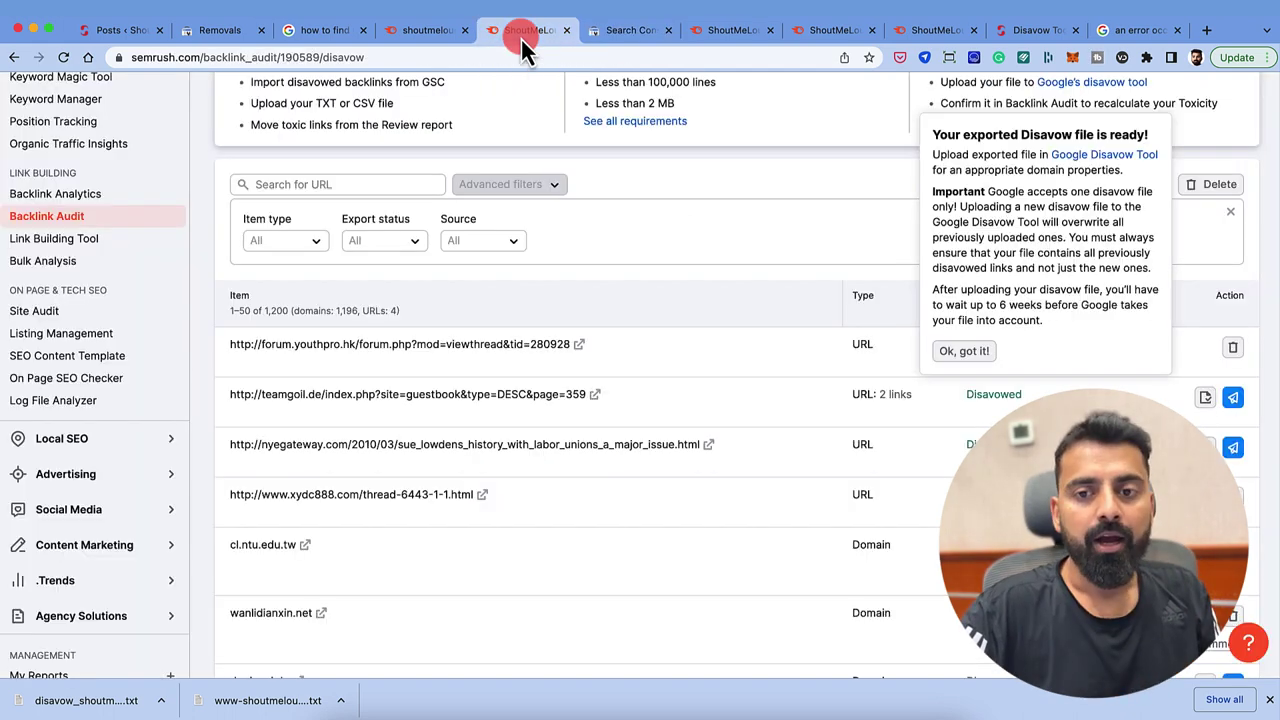
click(430, 42)
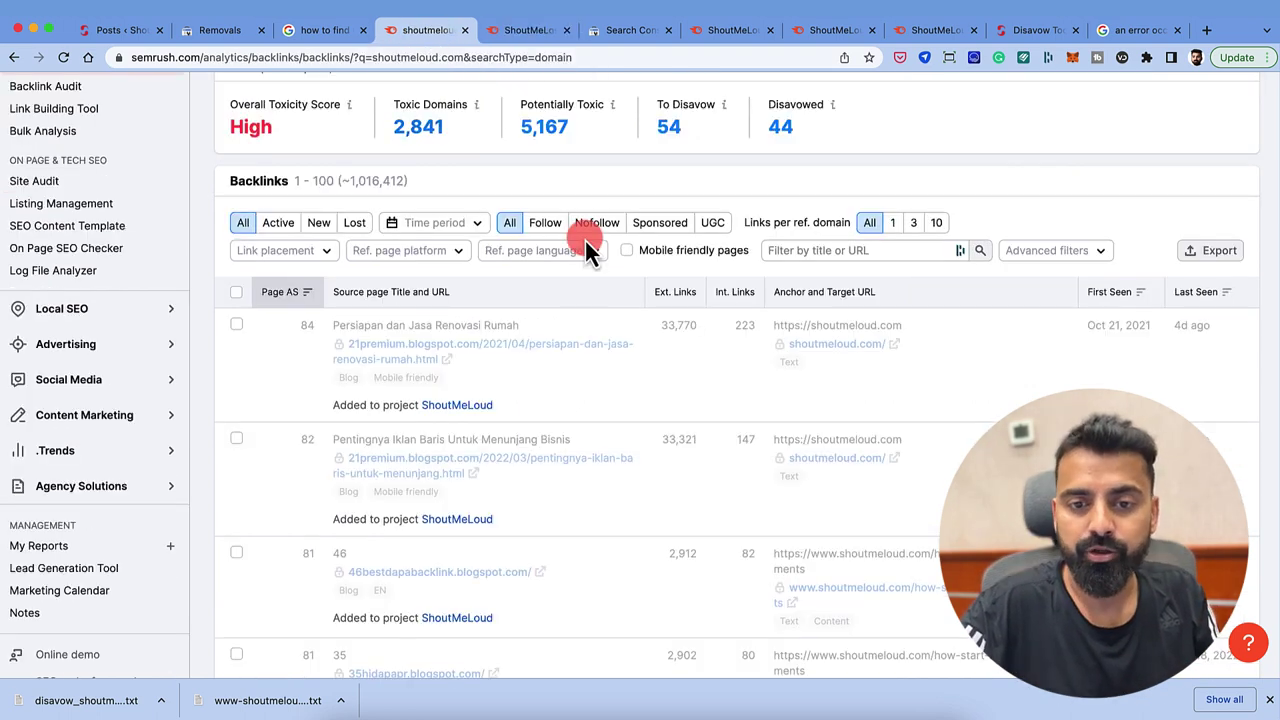
scroll(585, 241, up, 5)
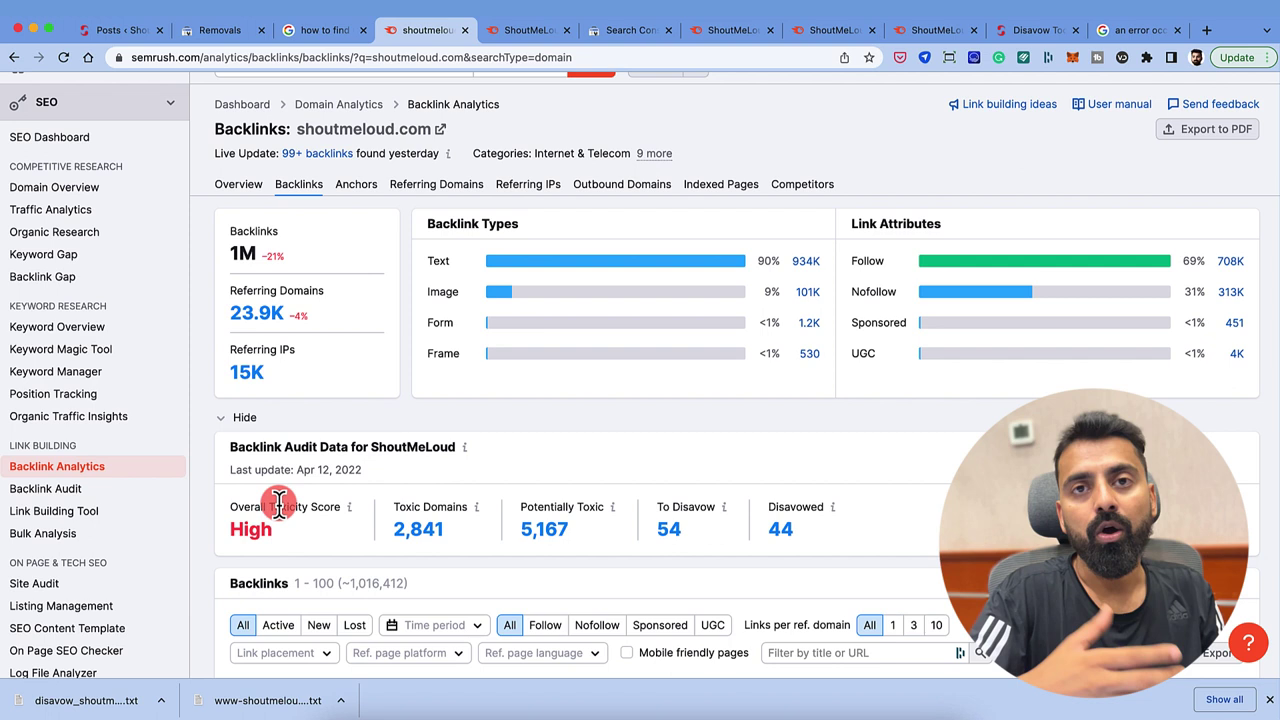